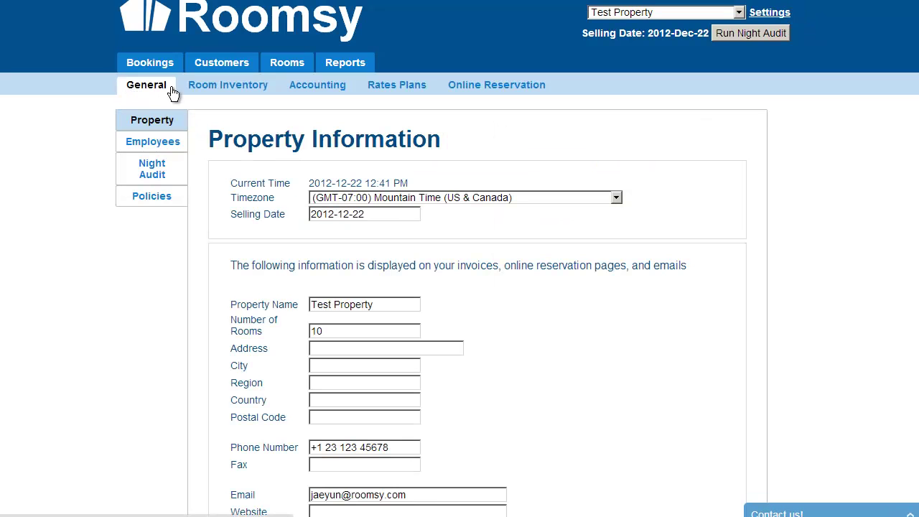
# - Review the property's timezone choices and the selling date calendar on the Property Information page
pyautogui.moveTo(208, 140); pyautogui.dragTo(448, 138)
pyautogui.click(461, 144)
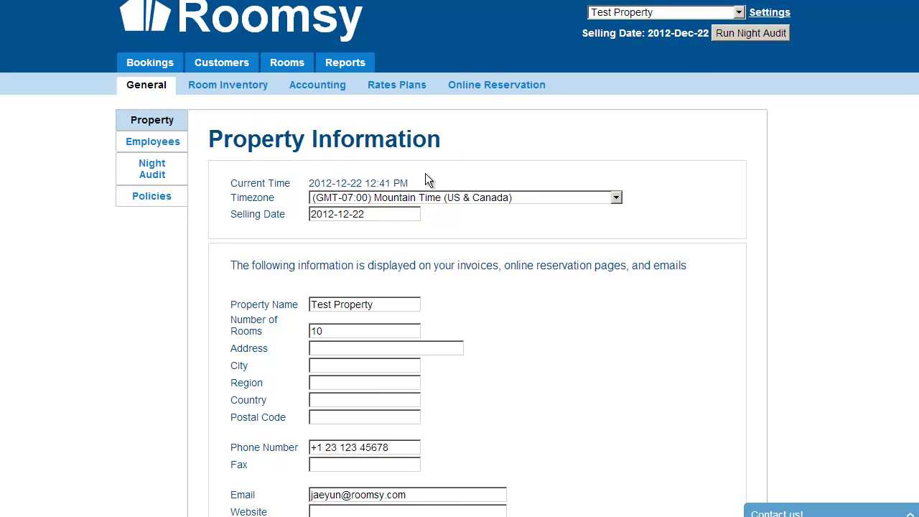
pyautogui.click(433, 200)
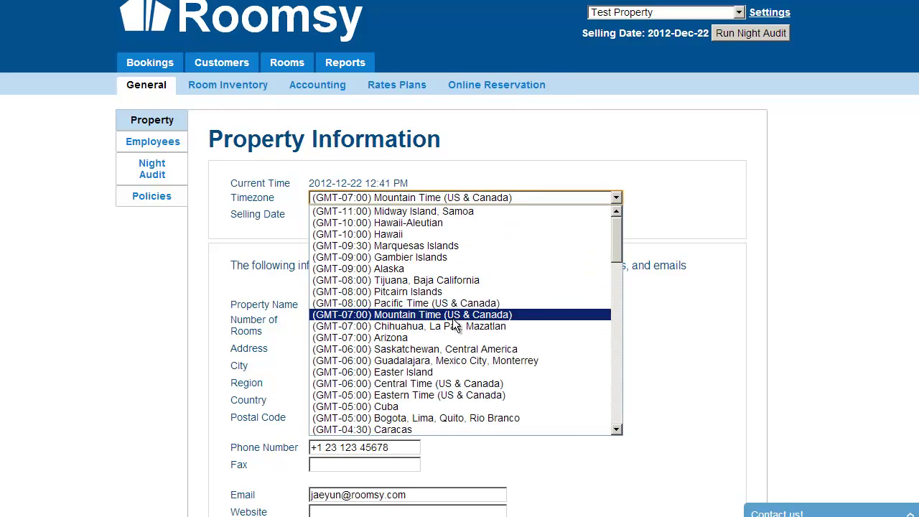
pyautogui.click(500, 160)
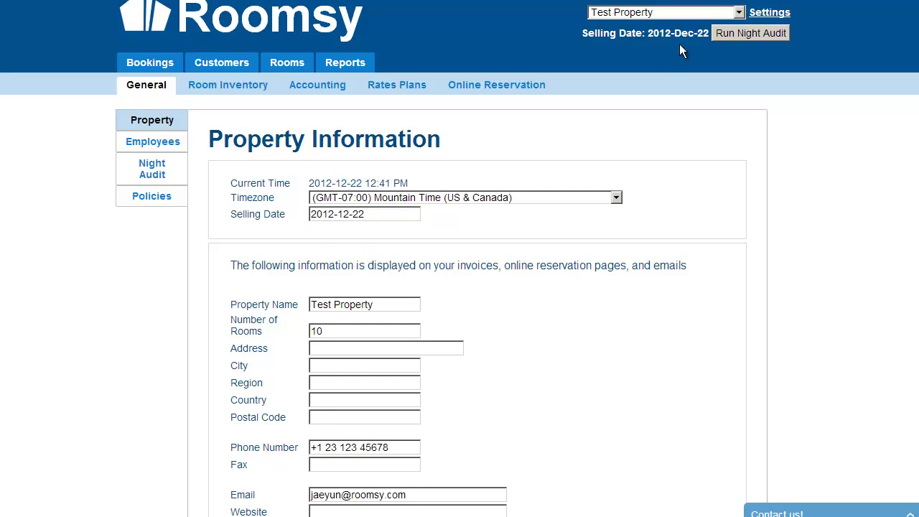
pyautogui.click(362, 214)
pyautogui.click(539, 219)
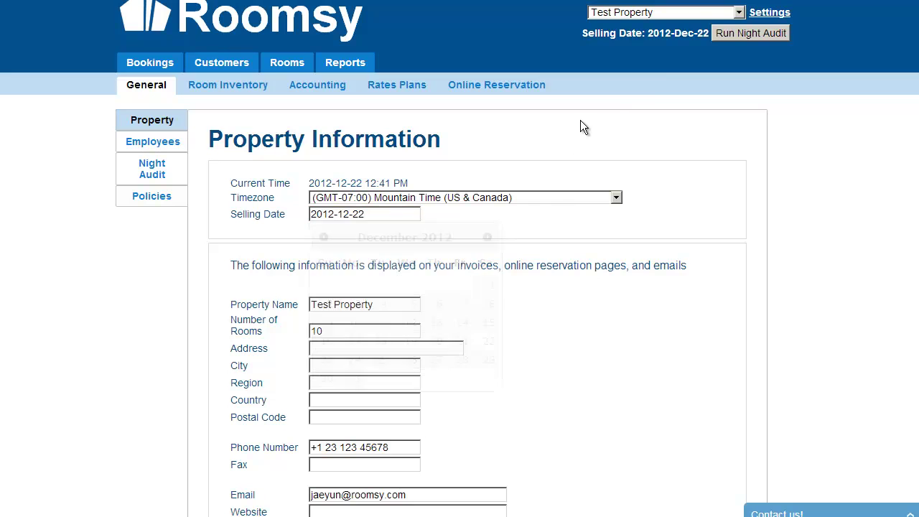
pyautogui.moveTo(647, 33); pyautogui.dragTo(694, 71)
pyautogui.click(410, 216)
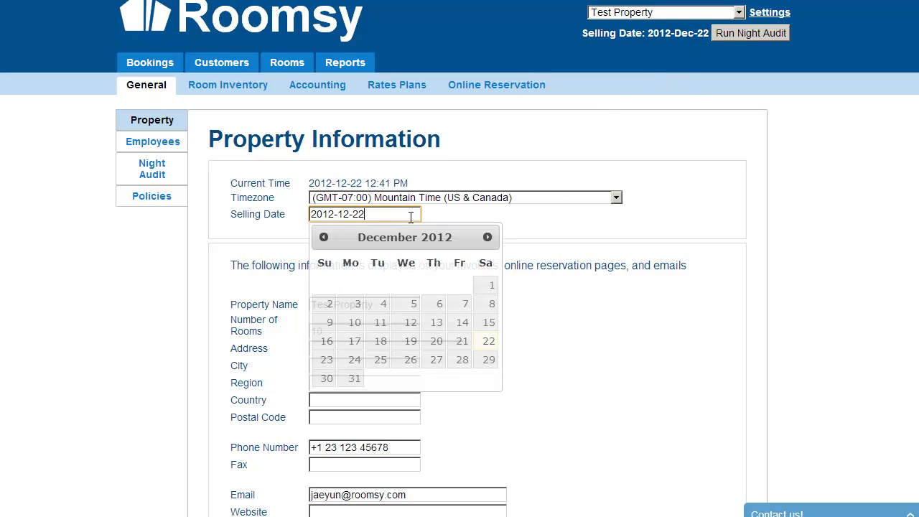
pyautogui.click(450, 173)
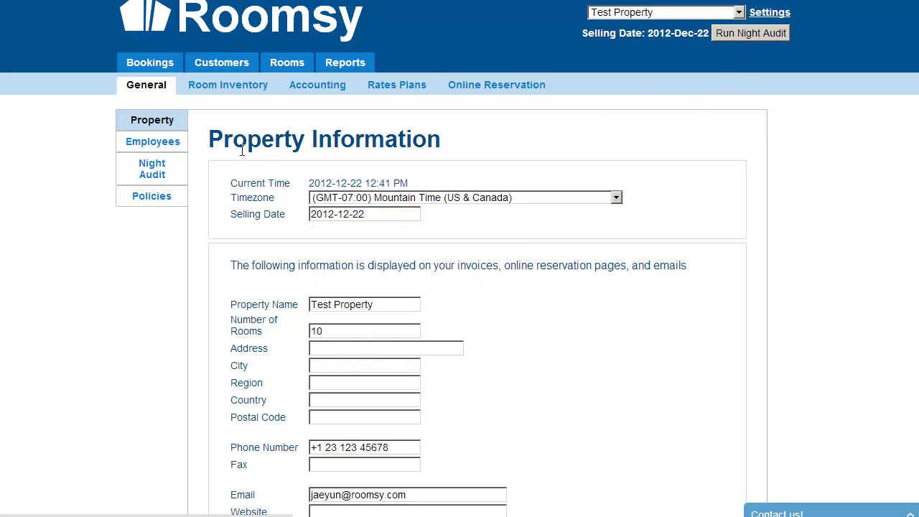
# - Examine the property details that are displayed on invoices, online reservation pages and emails
pyautogui.scroll(-2, 372, 236)
pyautogui.click(372, 234)
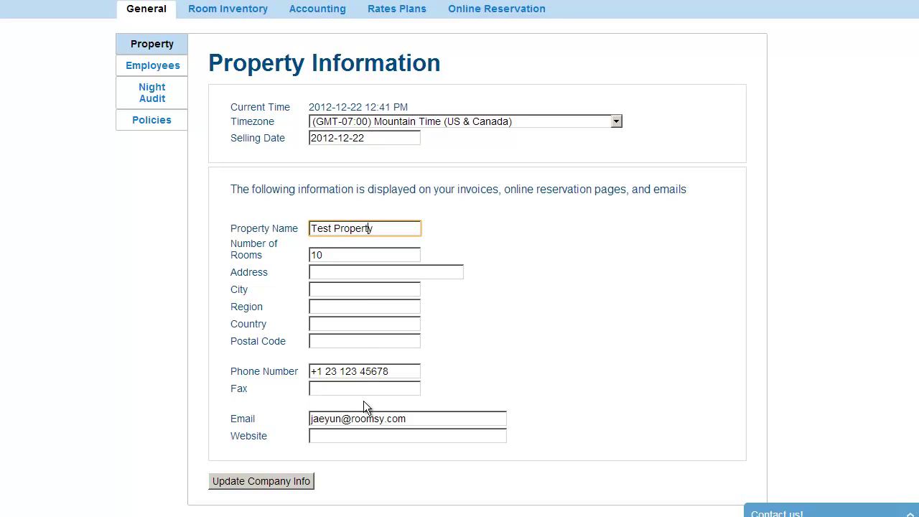
pyautogui.moveTo(455, 188); pyautogui.dragTo(689, 185)
pyautogui.click(685, 223)
# - Review the name and email fields for adding an employee, and the night audit settings
pyautogui.scroll(2, 685, 223)
pyautogui.click(152, 144)
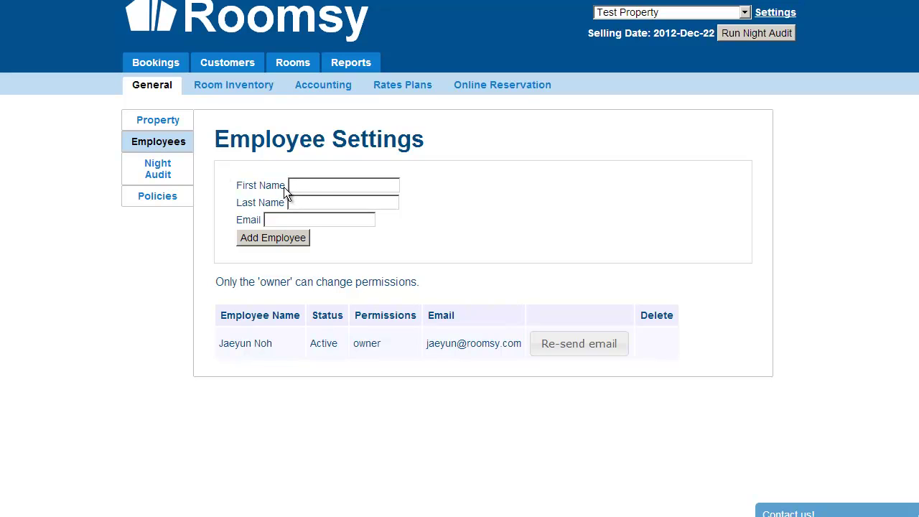
pyautogui.click(308, 183)
pyautogui.click(310, 204)
pyautogui.click(306, 220)
pyautogui.click(399, 219)
pyautogui.click(178, 178)
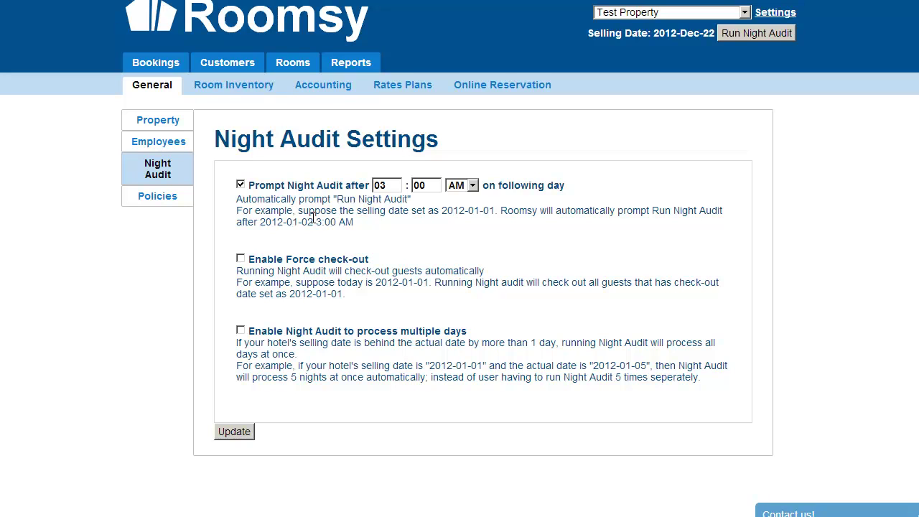
# - Enter "We are not responsible for damage or lost items" as the check-in policy and save the company policies
pyautogui.click(167, 197)
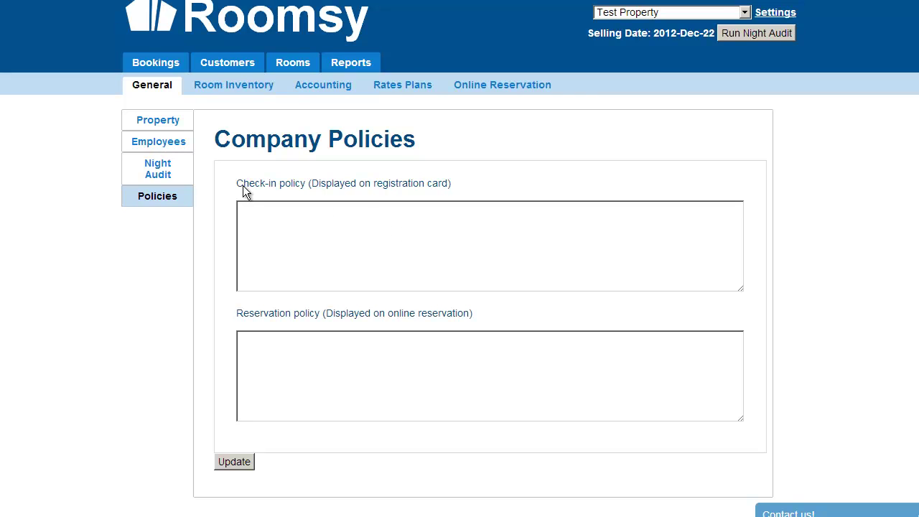
pyautogui.click(310, 212)
pyautogui.write('We are ')
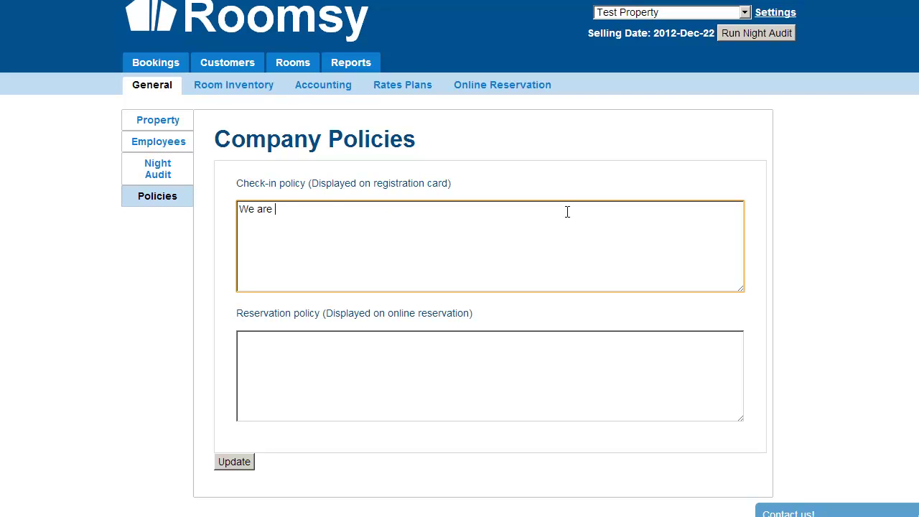
pyautogui.write('not responsible for damage or lost items')
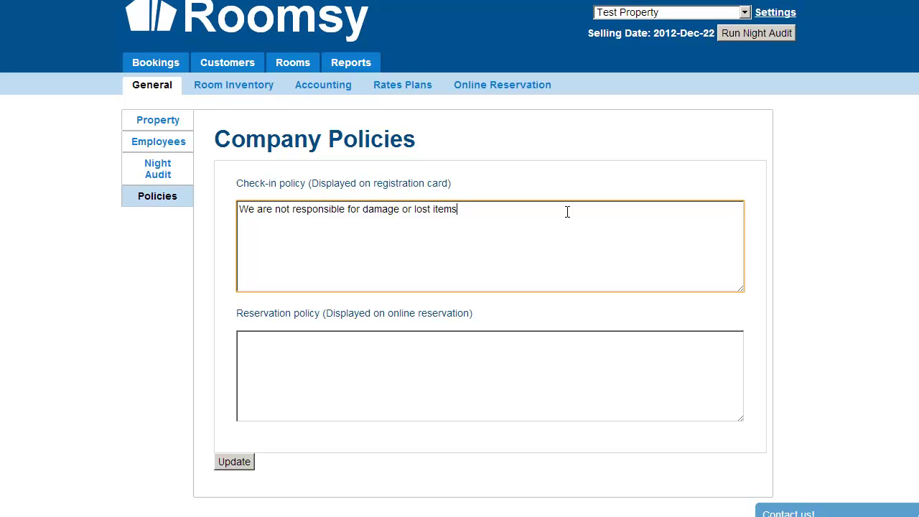
pyautogui.moveTo(374, 184); pyautogui.dragTo(425, 184)
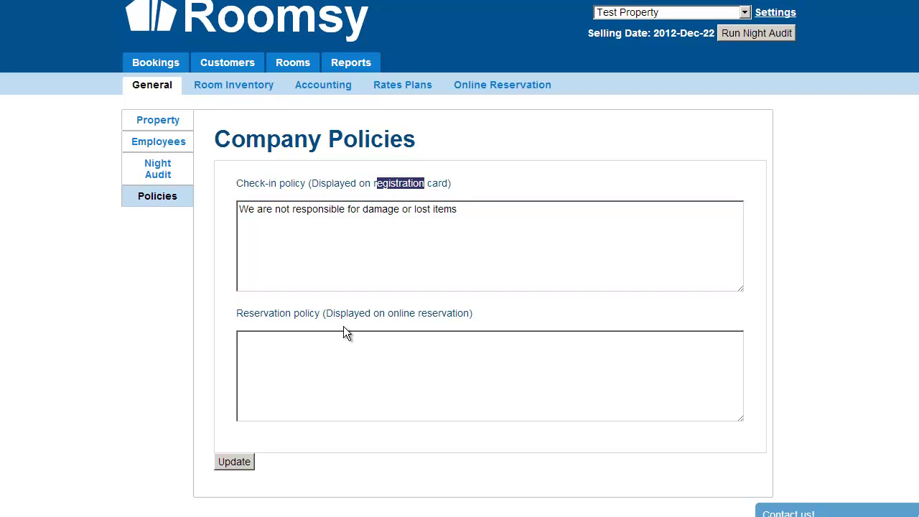
pyautogui.click(236, 317)
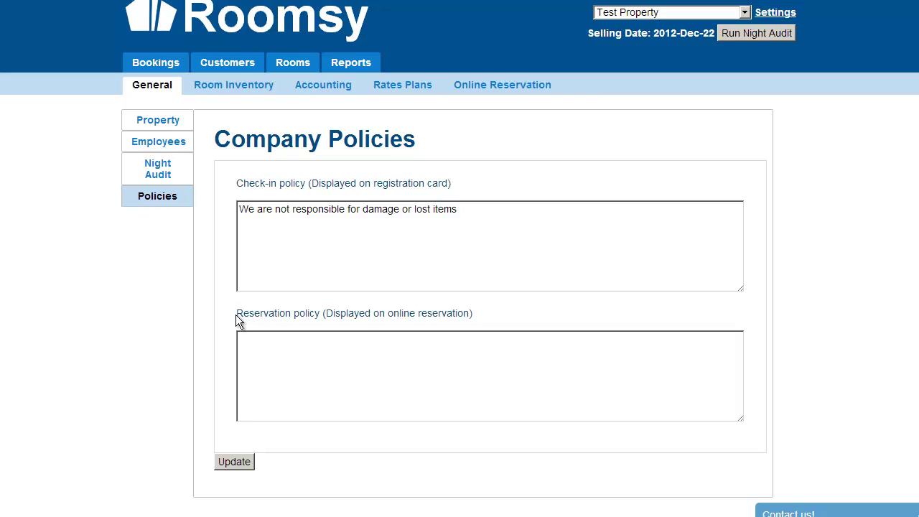
pyautogui.click(318, 349)
pyautogui.click(228, 465)
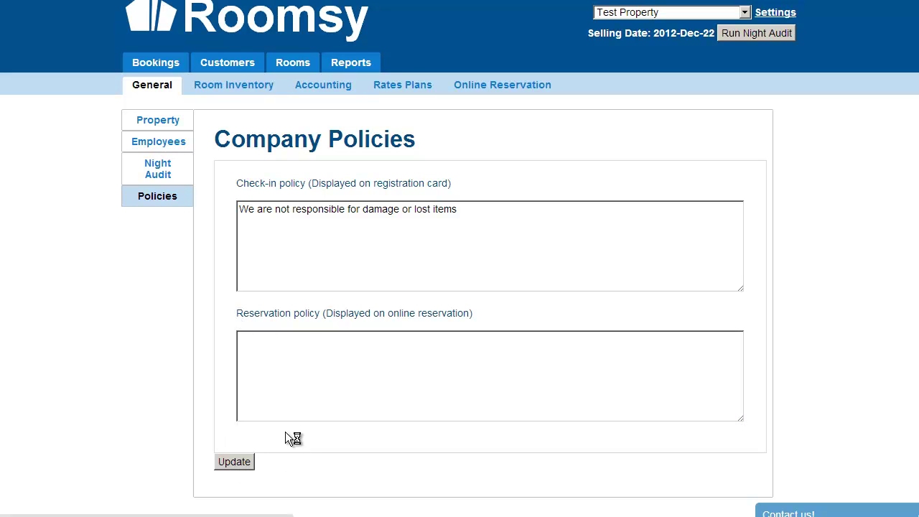
# - Change room 101's room type to Suite in the room inventory
pyautogui.click(222, 98)
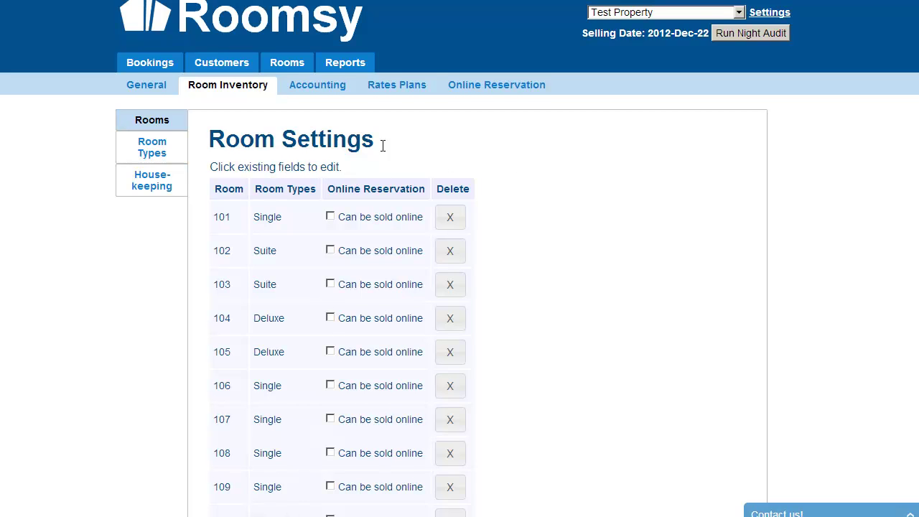
pyautogui.scroll(-1, 352, 176)
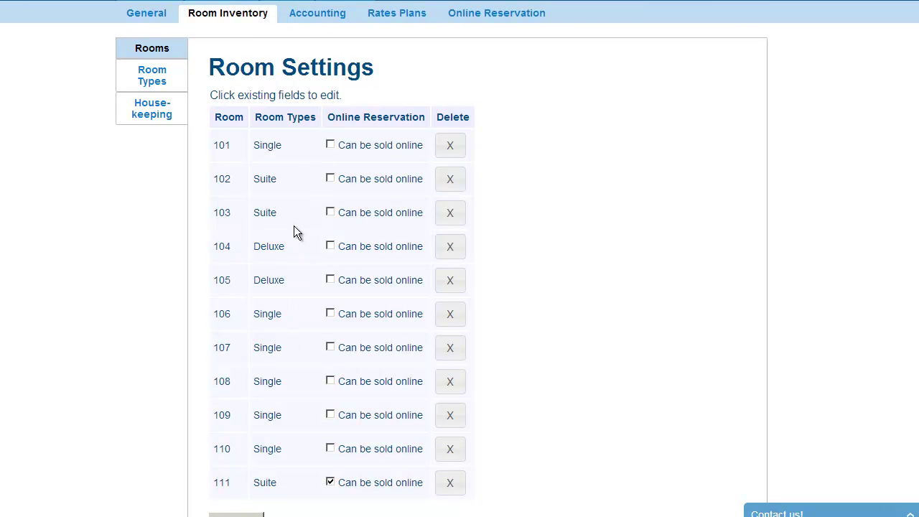
pyautogui.scroll(1, 293, 228)
pyautogui.click(140, 65)
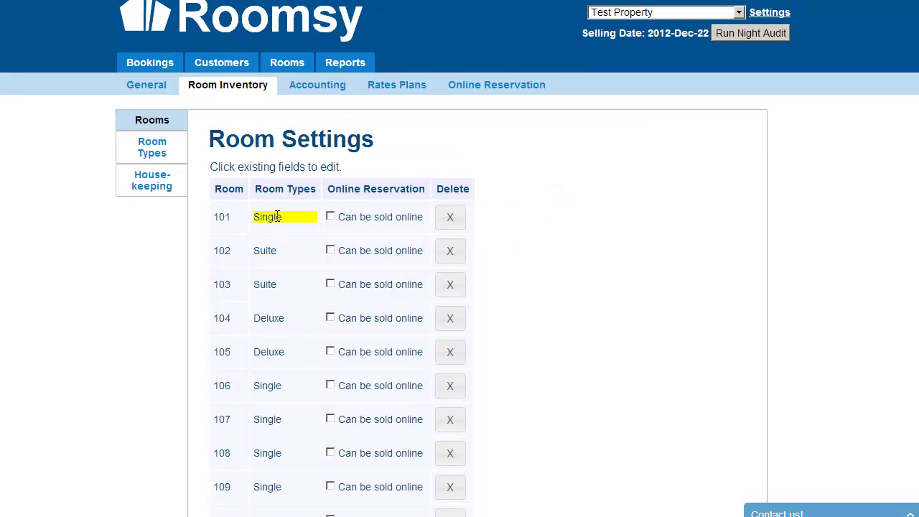
pyautogui.click(276, 216)
pyautogui.click(283, 216)
pyautogui.click(286, 239)
pyautogui.click(306, 217)
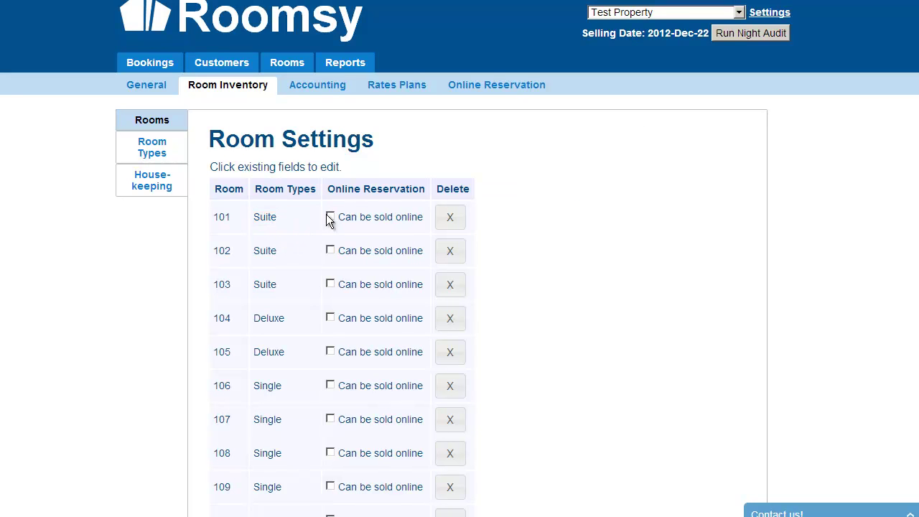
# - Allow room 101 to be sold online and check that its room number can be edited
pyautogui.click(288, 217)
pyautogui.click(375, 216)
pyautogui.click(334, 217)
pyautogui.click(221, 217)
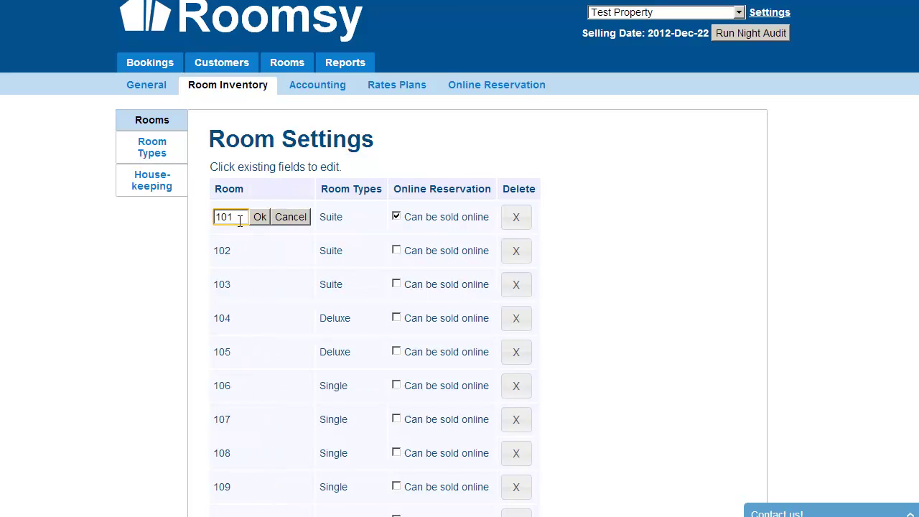
pyautogui.click(544, 132)
pyautogui.scroll(-3, 461, 222)
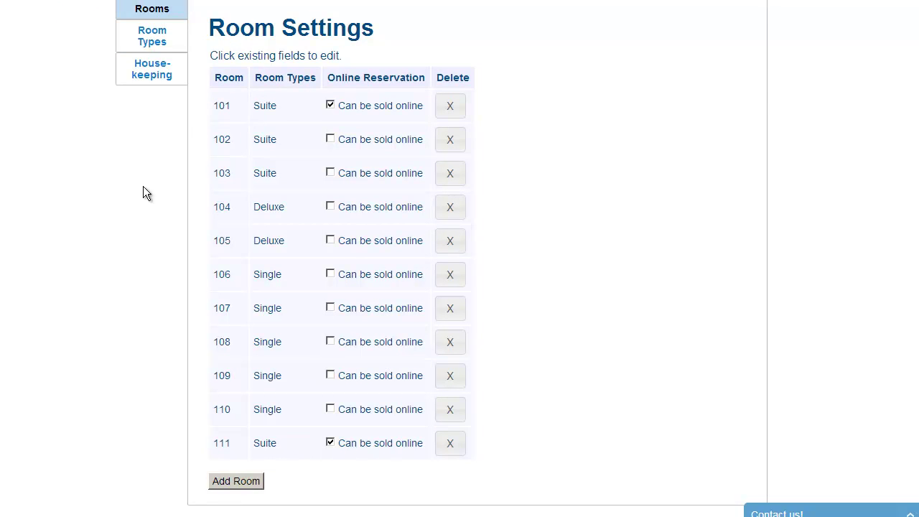
# - Review the names and acronyms of the existing room types
pyautogui.scroll(2, 143, 186)
pyautogui.click(144, 111)
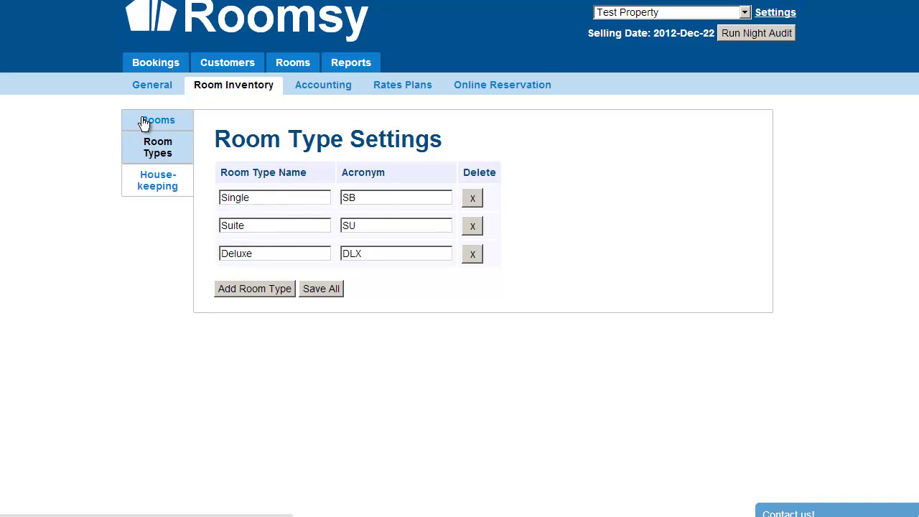
pyautogui.click(252, 199)
pyautogui.click(375, 199)
pyautogui.moveTo(376, 199); pyautogui.dragTo(339, 197)
pyautogui.moveTo(377, 225); pyautogui.dragTo(324, 247)
pyautogui.click(289, 201)
pyautogui.click(295, 226)
pyautogui.click(294, 242)
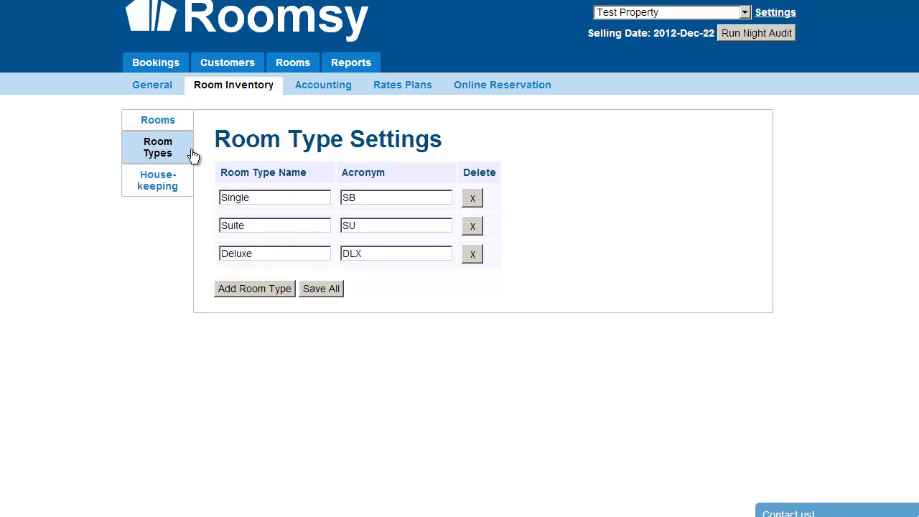
# - Check which room types can be assigned to room 101 and return to the room type settings
pyautogui.click(166, 126)
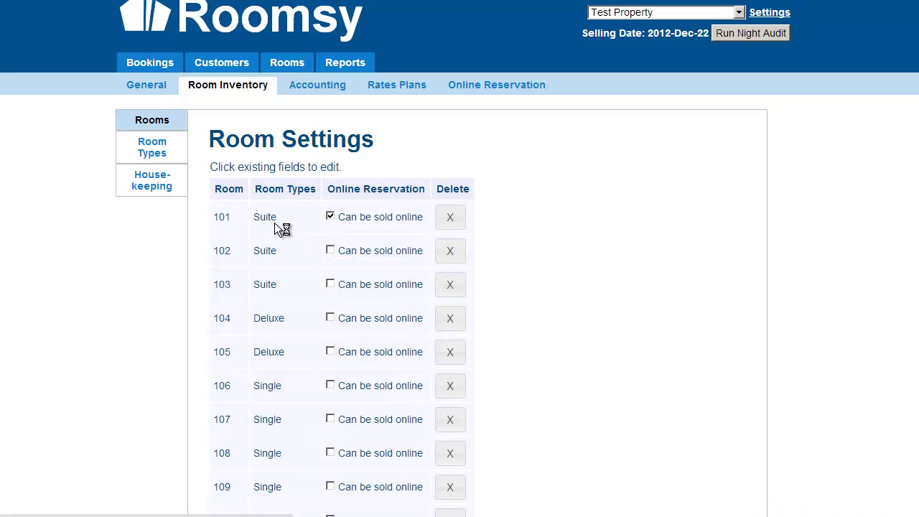
pyautogui.click(266, 216)
pyautogui.click(267, 218)
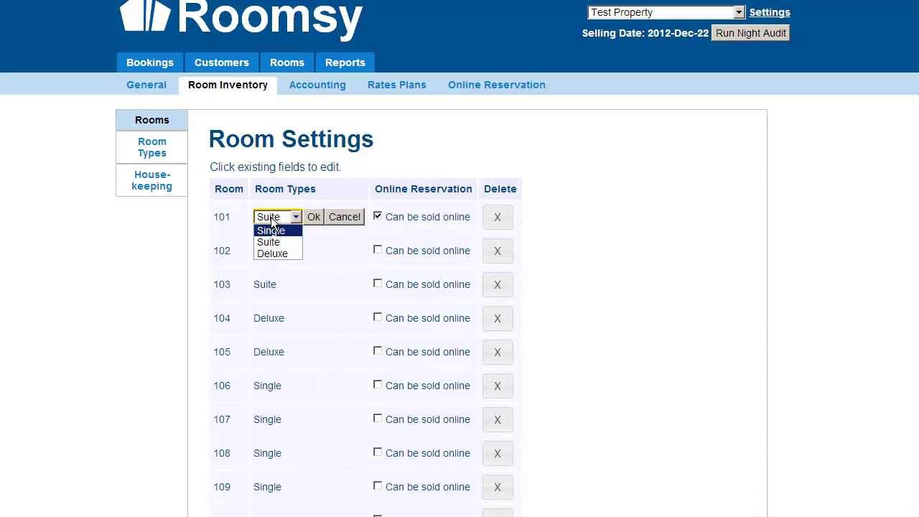
pyautogui.click(124, 234)
pyautogui.click(150, 163)
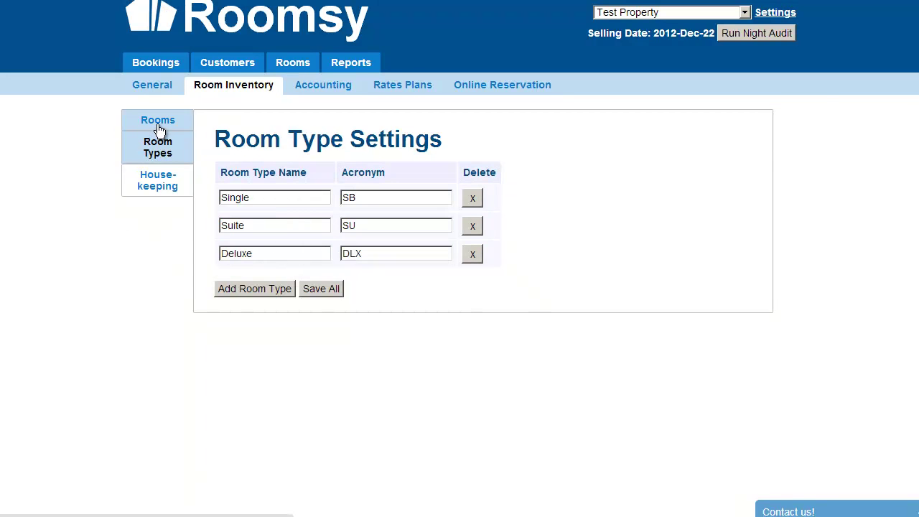
# - Examine the housekeeping setting that marks all rooms as clean after a given time
pyautogui.click(172, 186)
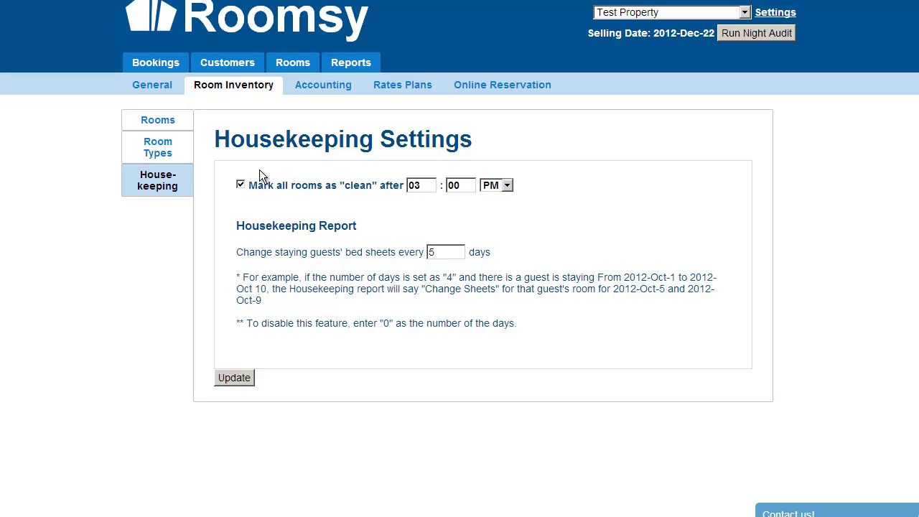
pyautogui.click(431, 185)
pyautogui.doubleClick(453, 185)
pyautogui.hotkey('shift', 'Tab')
pyautogui.click(559, 204)
# - Read the Housekeeping Report notes on the bed sheet change interval and how to disable it
pyautogui.moveTo(236, 226); pyautogui.dragTo(375, 231)
pyautogui.click(361, 251)
pyautogui.moveTo(239, 277); pyautogui.dragTo(283, 302)
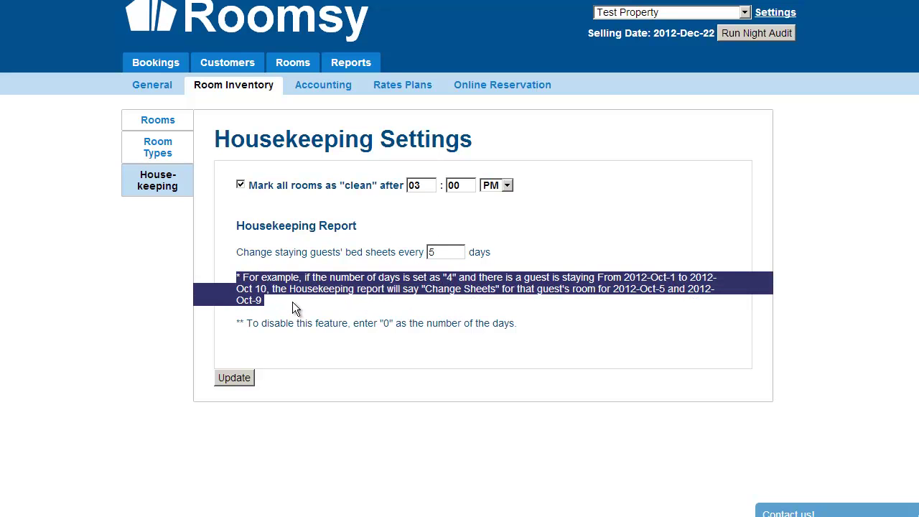
pyautogui.click(276, 325)
pyautogui.moveTo(239, 324); pyautogui.dragTo(393, 323)
pyautogui.click(453, 295)
# - Set staying guests' bed sheets to be changed every 5 days and save the housekeeping settings
pyautogui.doubleClick(449, 252)
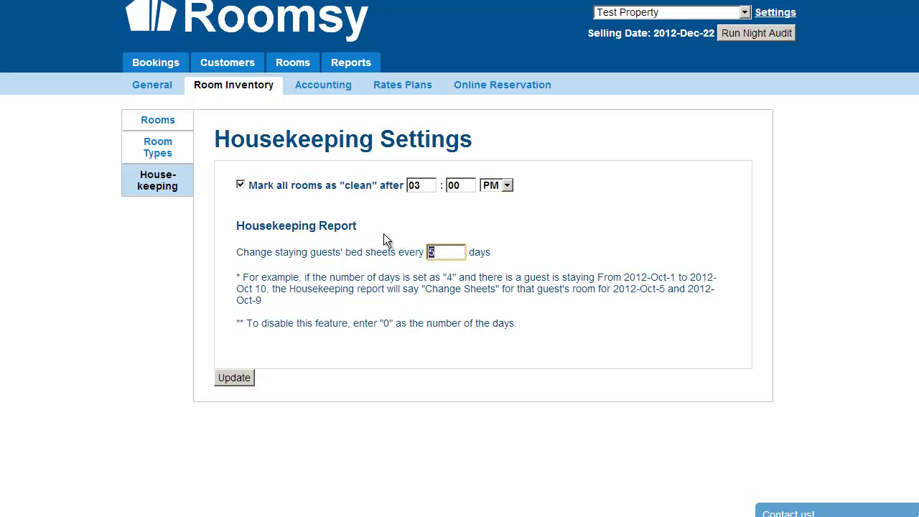
pyautogui.doubleClick(445, 254)
pyautogui.write('5')
pyautogui.click(228, 380)
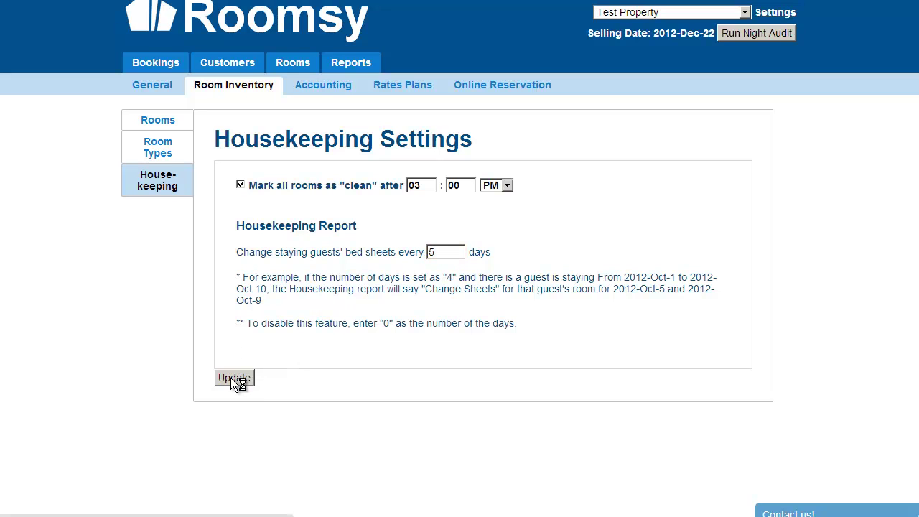
# - Review the company logo upload and invoice header options in the accounting invoice settings
pyautogui.click(320, 87)
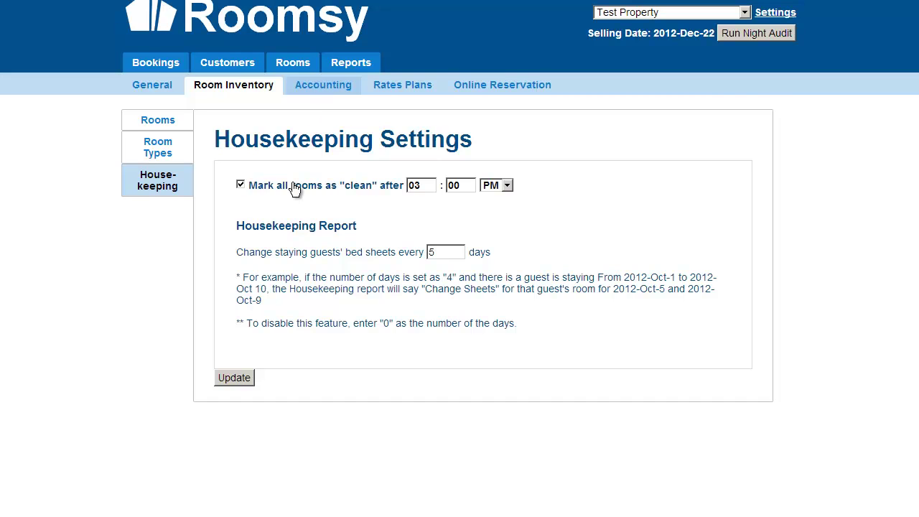
pyautogui.click(177, 123)
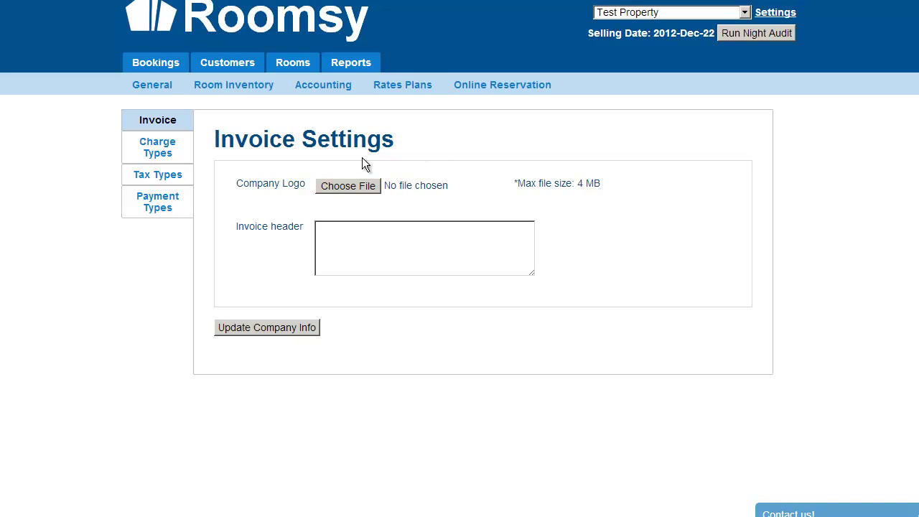
pyautogui.click(336, 189)
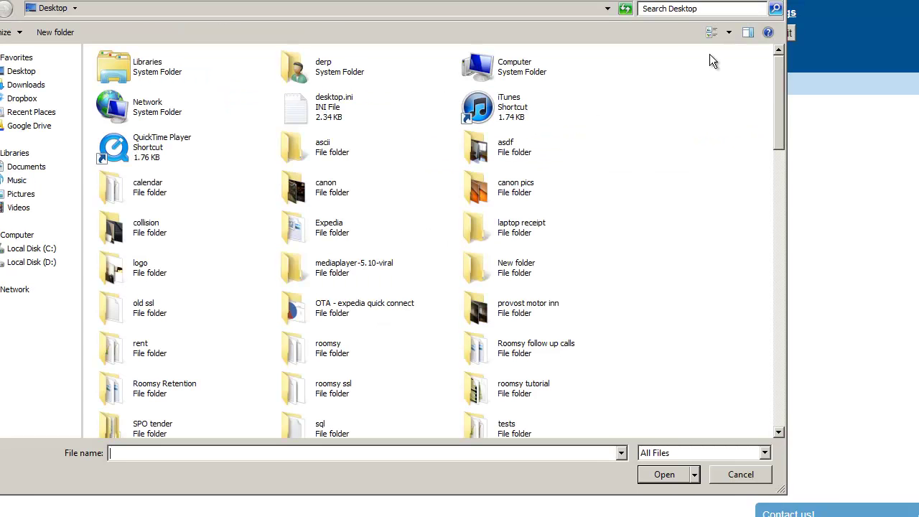
pyautogui.press('Escape')
pyautogui.click(391, 248)
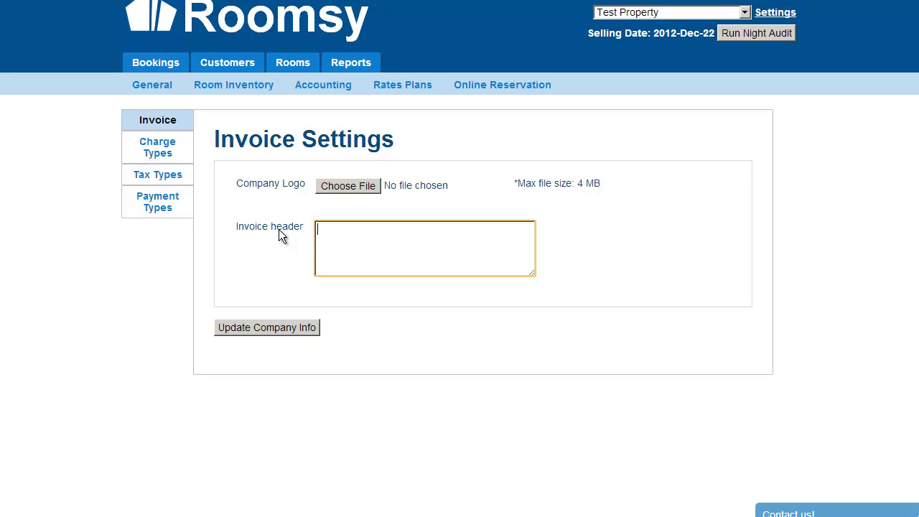
# - Review the room and other charge types with their applicable taxes, then go to the bookings
pyautogui.click(165, 151)
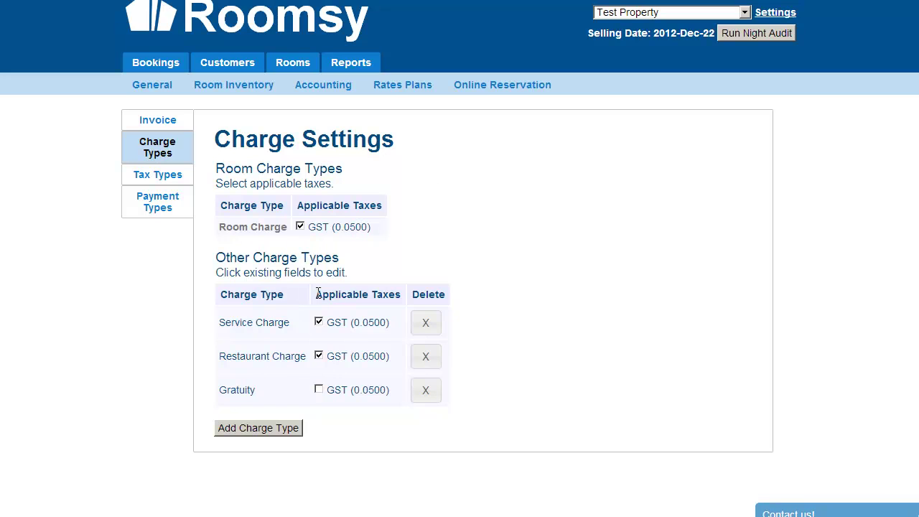
pyautogui.click(164, 69)
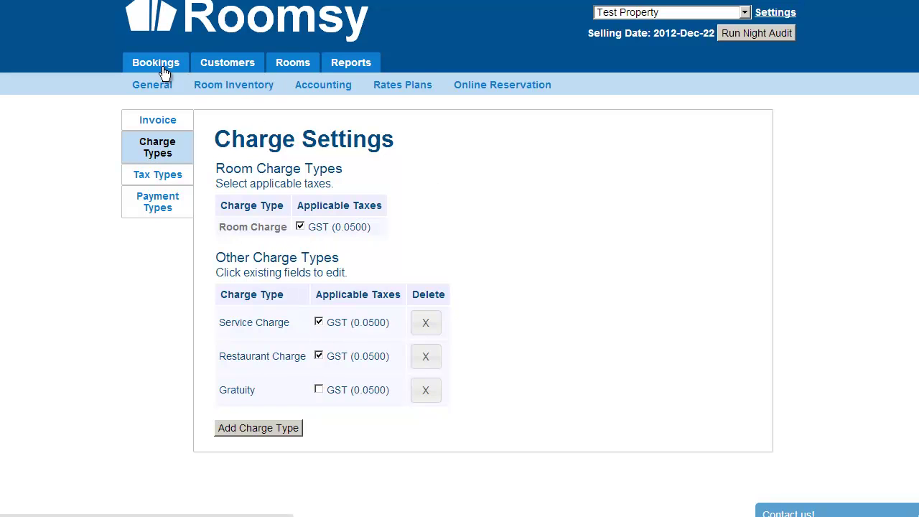
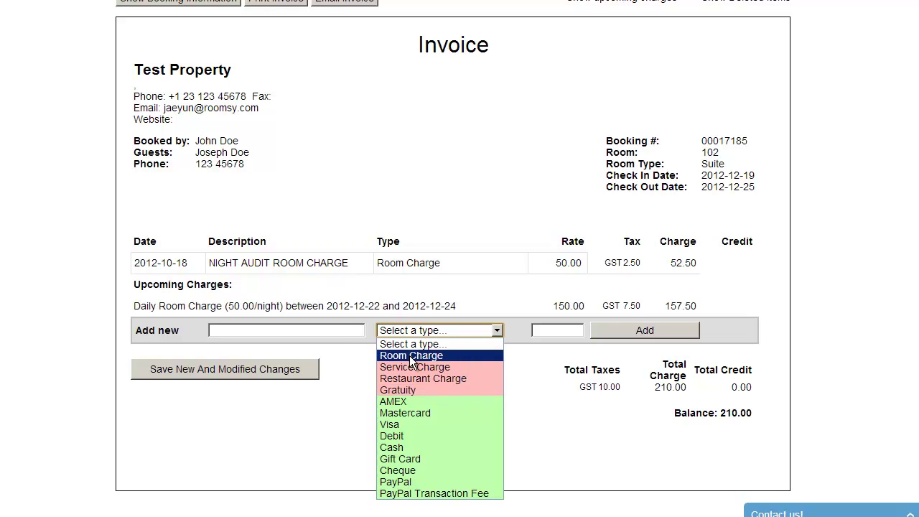
# - Add a "Late stay" Room Charge of 100 to the invoice for the room 102 booking
pyautogui.click(352, 332)
pyautogui.write('Late stay')
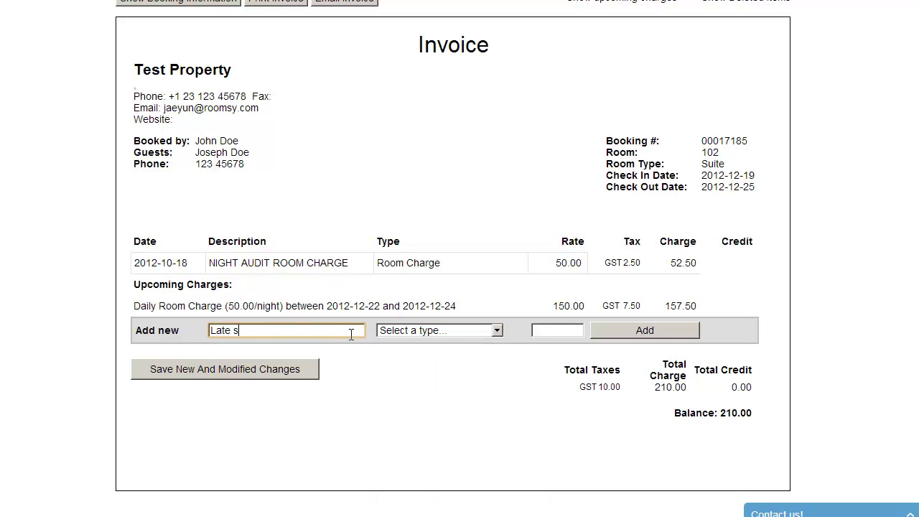
pyautogui.click(438, 330)
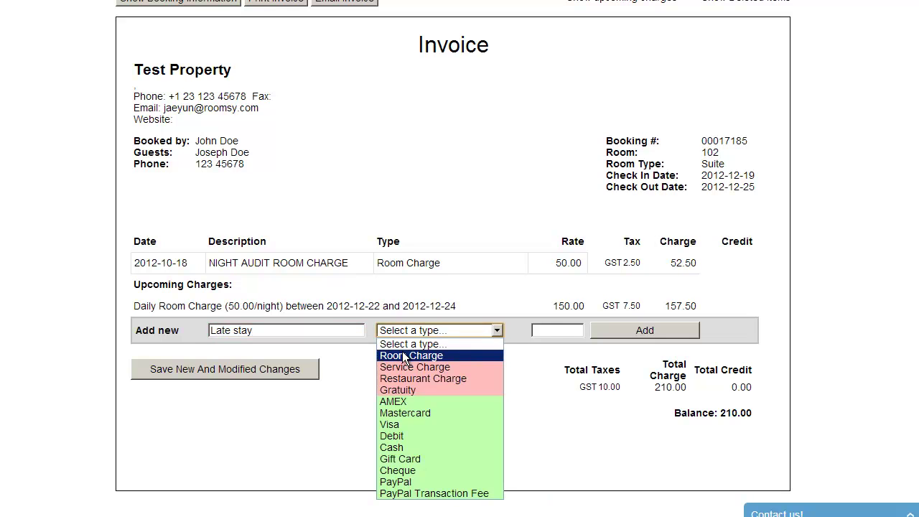
pyautogui.click(409, 353)
pyautogui.click(565, 328)
pyautogui.write('100')
pyautogui.click(631, 334)
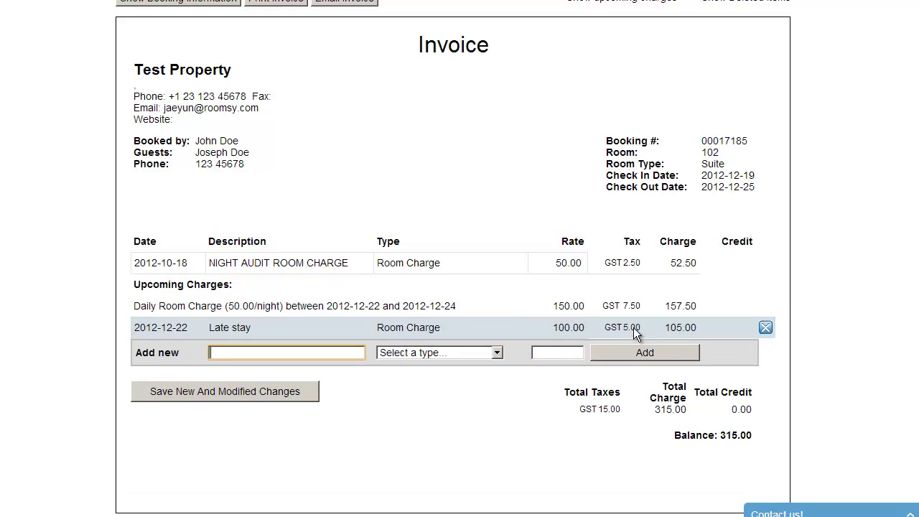
# - Check the GST applied to the late stay charge, then leave the invoice without saving the new charge
pyautogui.moveTo(607, 332); pyautogui.dragTo(641, 332)
pyautogui.click(621, 335)
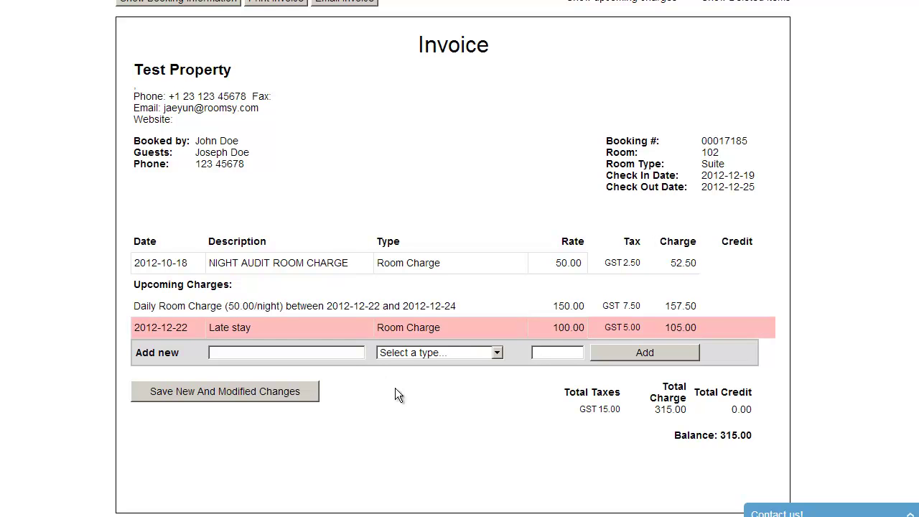
pyautogui.press('F5')
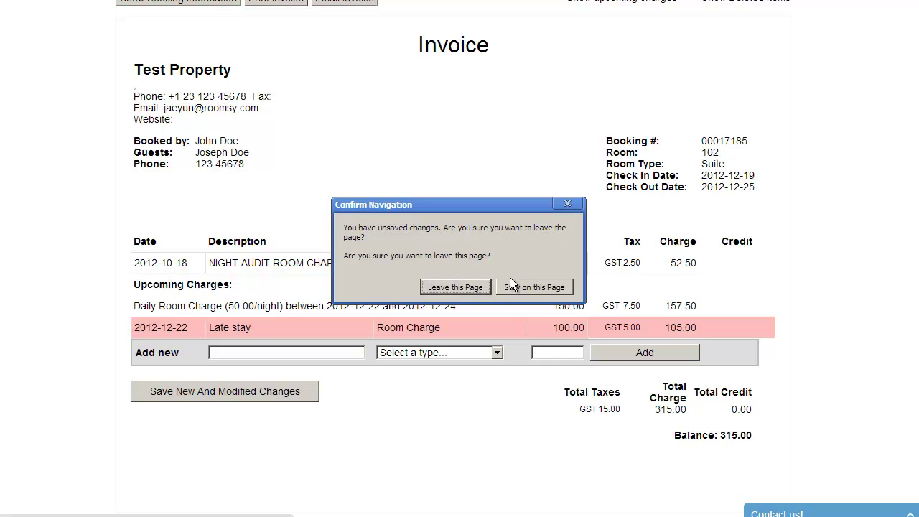
pyautogui.click(470, 287)
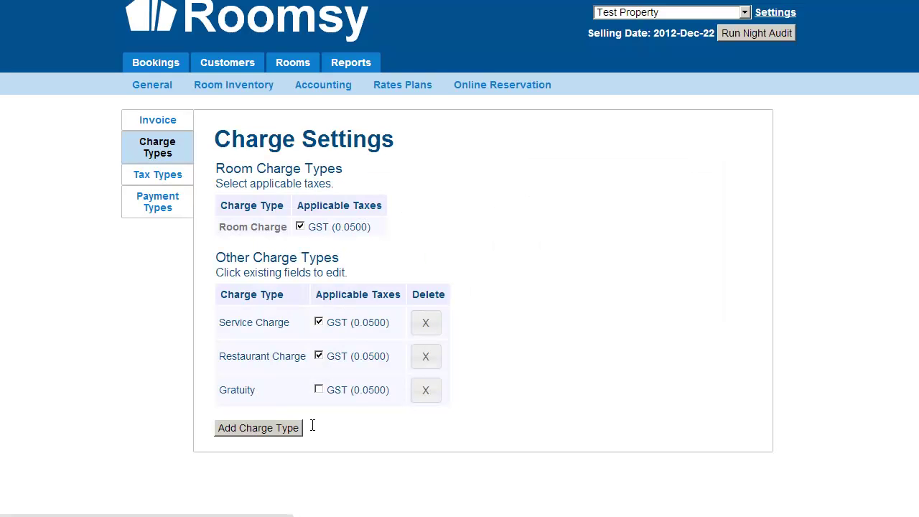
# - Open the Service Charge name for editing and cancel it, then compare the tax type settings with the charge types' applicable taxes
pyautogui.click(283, 325)
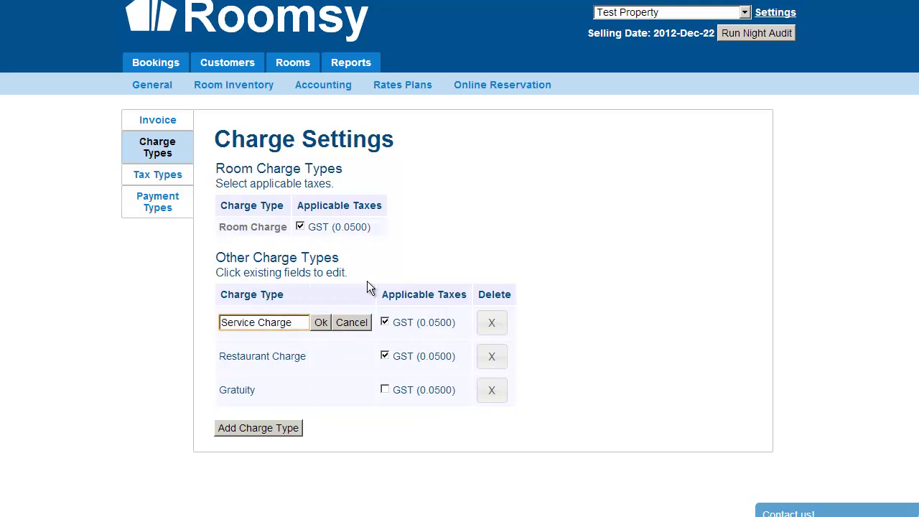
pyautogui.click(351, 323)
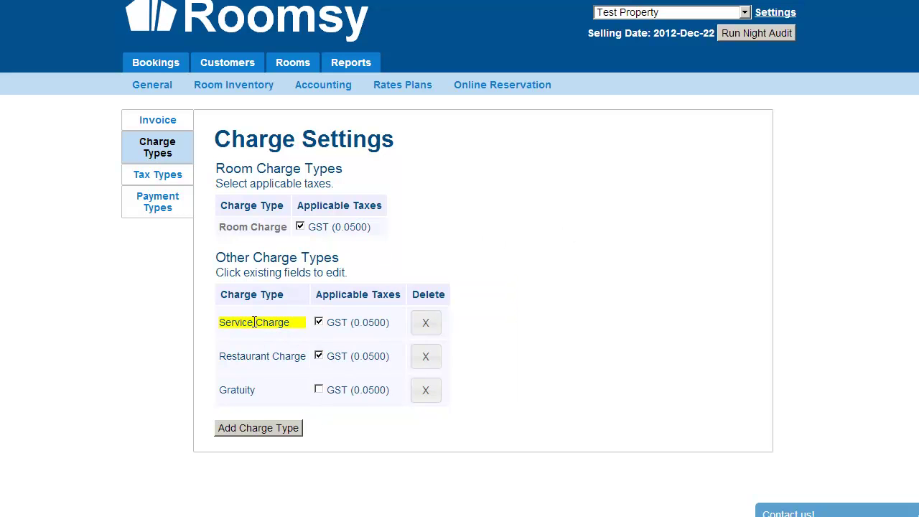
pyautogui.click(167, 183)
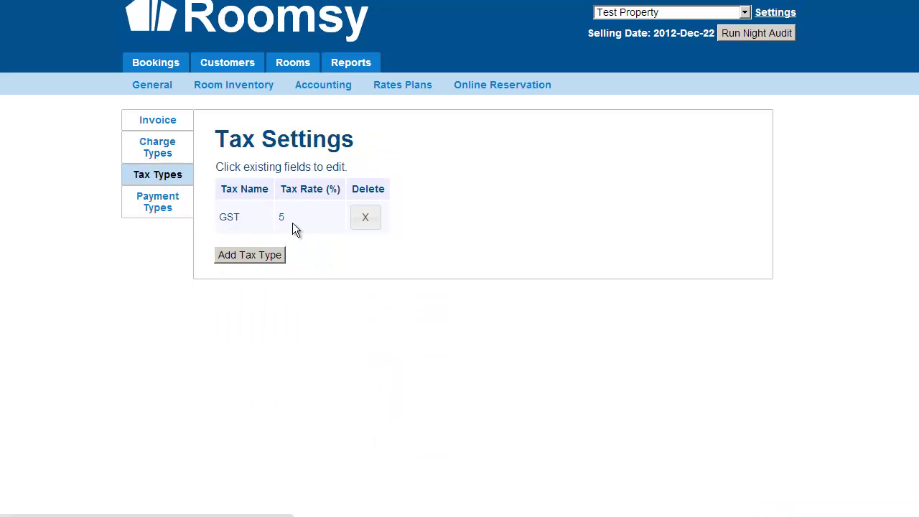
pyautogui.click(167, 148)
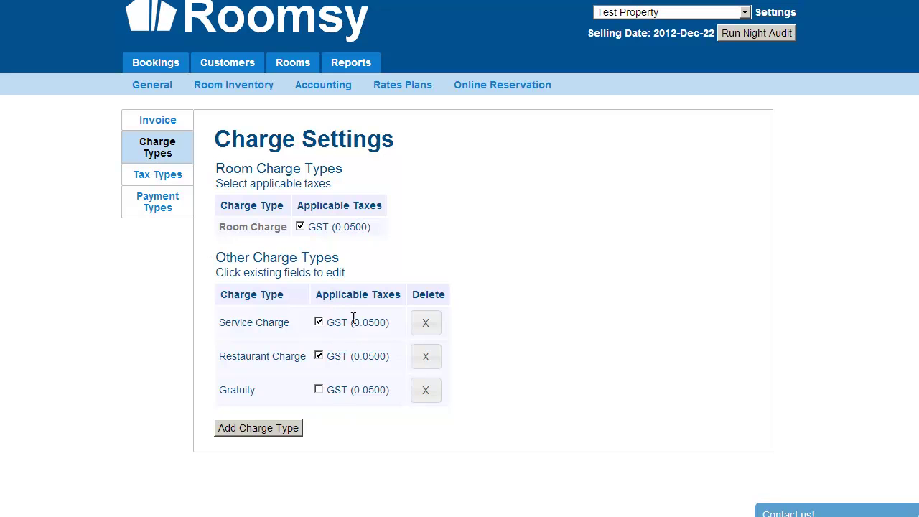
# - Review the accepted payment types, opening the Cash name for editing and cancelling without a change
pyautogui.click(166, 203)
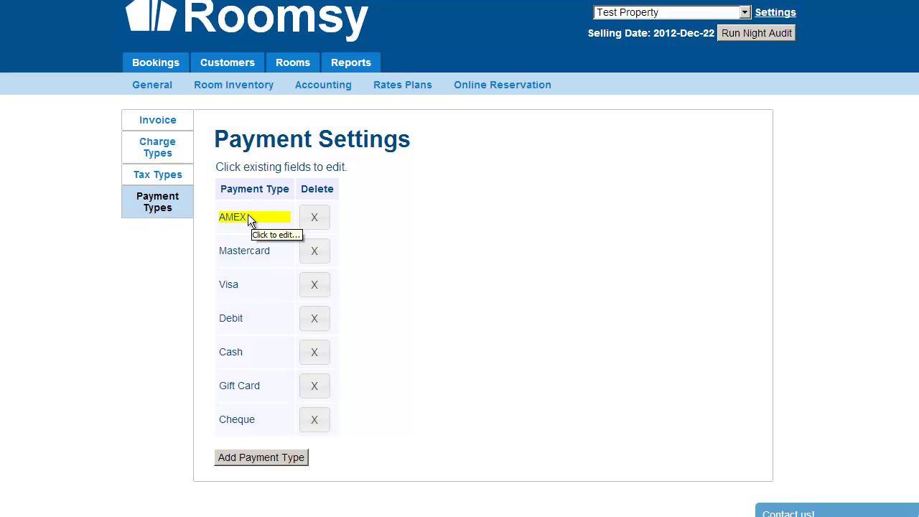
pyautogui.click(249, 351)
pyautogui.press('Escape')
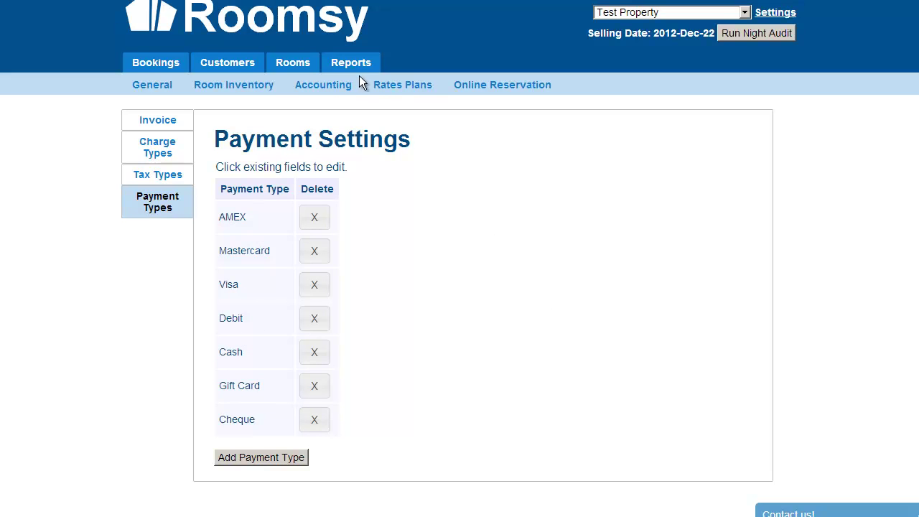
# - Examine the rate plan settings for the Single, Suite and Deluxe room types
pyautogui.click(384, 86)
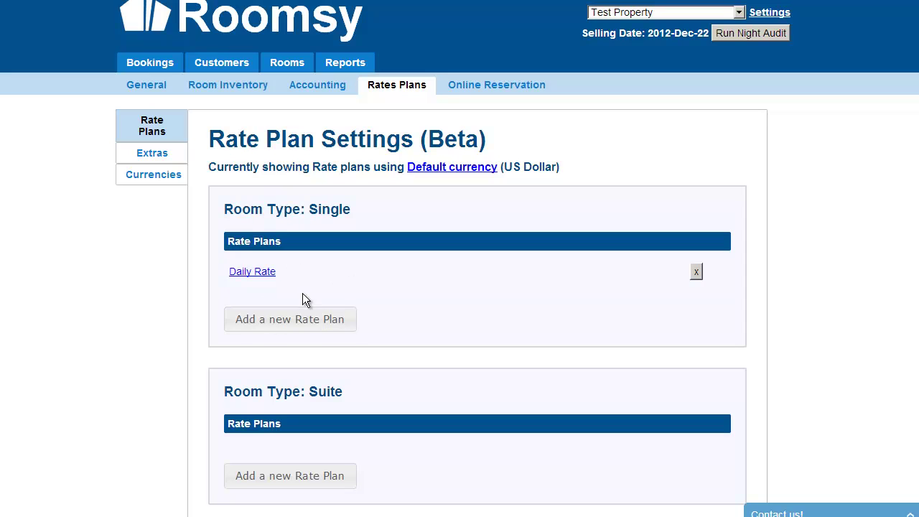
pyautogui.moveTo(375, 210); pyautogui.dragTo(233, 209)
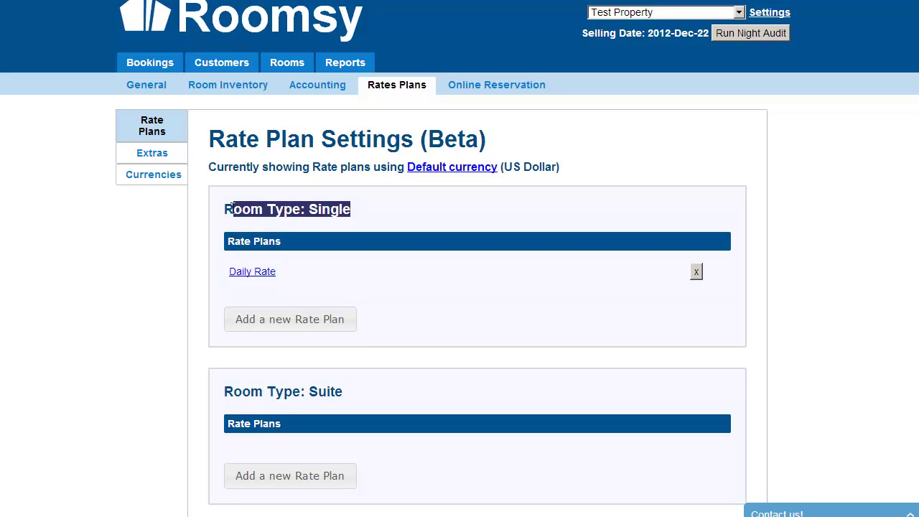
pyautogui.scroll(-2, 379, 252)
pyautogui.moveTo(233, 319); pyautogui.dragTo(379, 321)
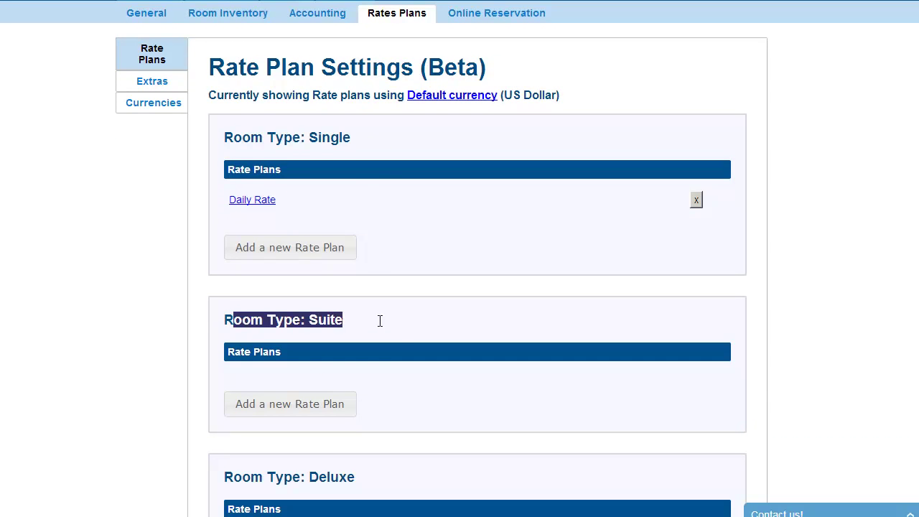
pyautogui.click(318, 324)
pyautogui.doubleClick(318, 323)
pyautogui.click(353, 322)
pyautogui.scroll(-3, 394, 350)
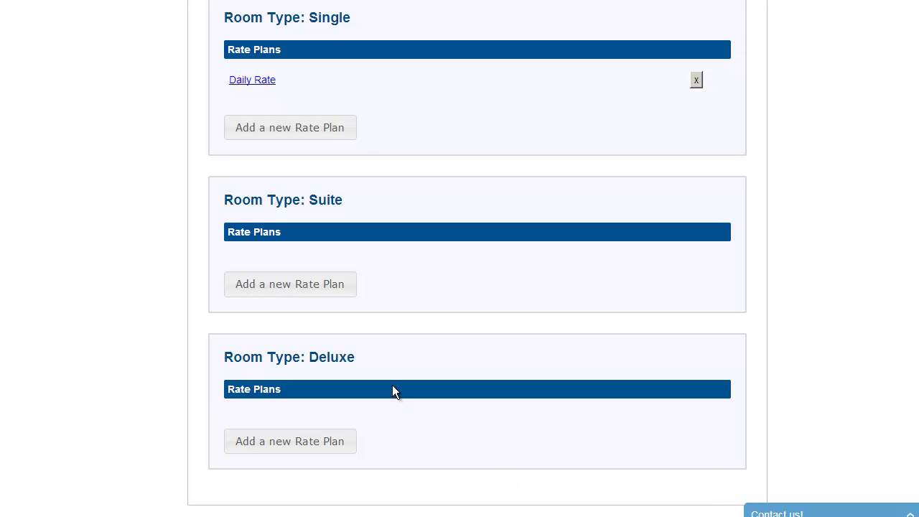
pyautogui.scroll(5, 392, 390)
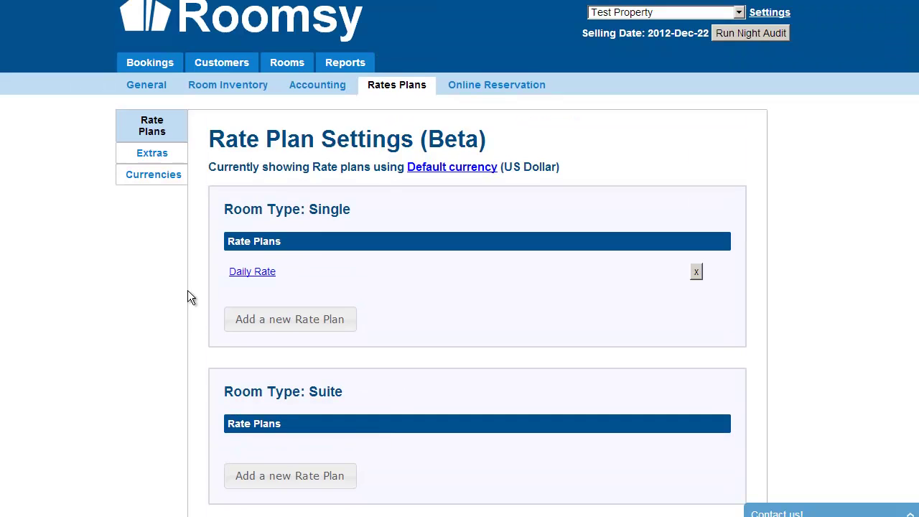
# - Open the Single room's Daily Rate plan and review its charge type, description and base rate
pyautogui.click(248, 272)
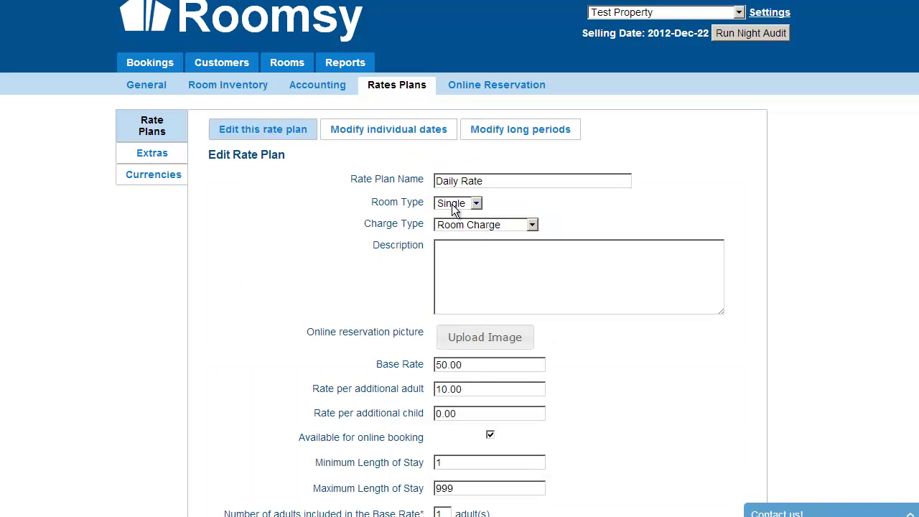
pyautogui.click(463, 226)
pyautogui.click(465, 226)
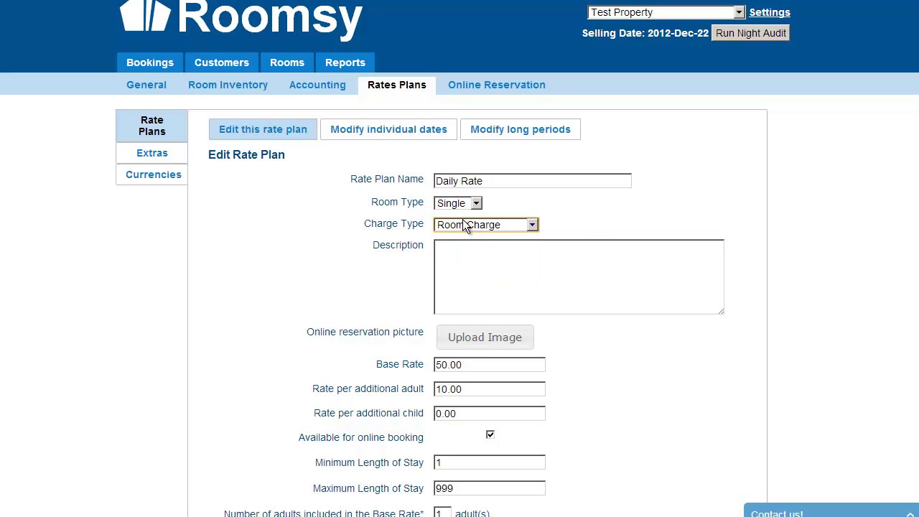
pyautogui.scroll(-1, 580, 215)
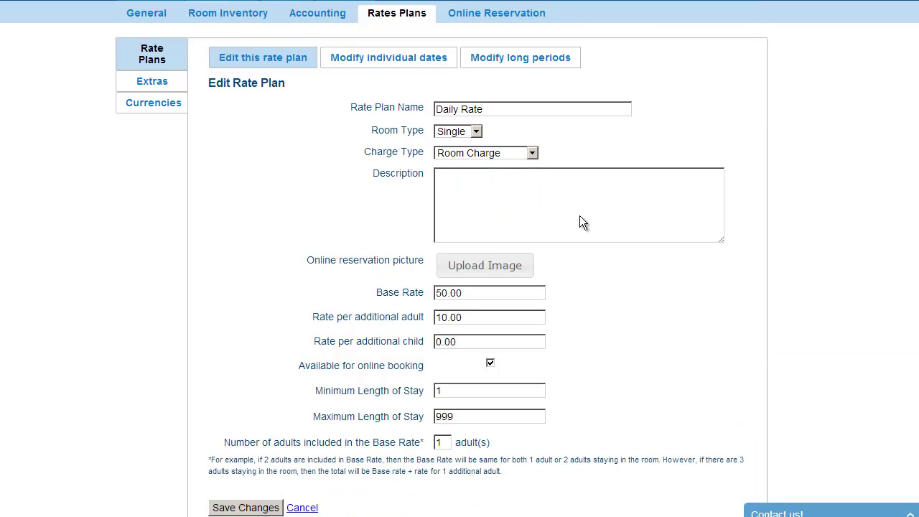
pyautogui.click(464, 191)
pyautogui.click(464, 293)
pyautogui.doubleClick(465, 292)
# - Review the plan's rates per additional adult and child and its minimum and maximum length of stay
pyautogui.moveTo(407, 331); pyautogui.dragTo(315, 322)
pyautogui.click(343, 323)
pyautogui.click(487, 416)
pyautogui.click(507, 391)
pyautogui.click(498, 421)
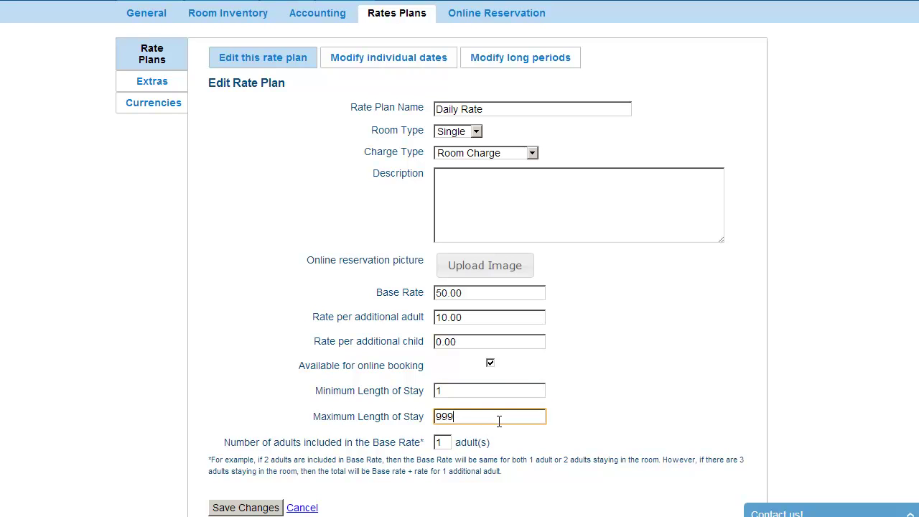
pyautogui.click(652, 417)
# - Set the number of adults included in the Daily Rate's base rate to 2
pyautogui.scroll(-1, 641, 409)
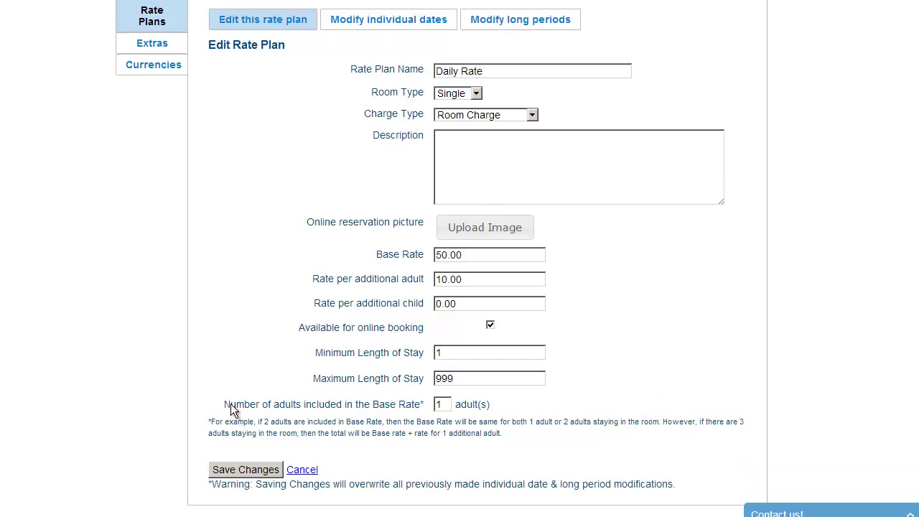
pyautogui.doubleClick(442, 405)
pyautogui.write('2')
pyautogui.click(402, 405)
# - Set the number of adults included in the base rate to 1 and save the rate plan
pyautogui.doubleClick(441, 404)
pyautogui.write('1')
pyautogui.click(238, 468)
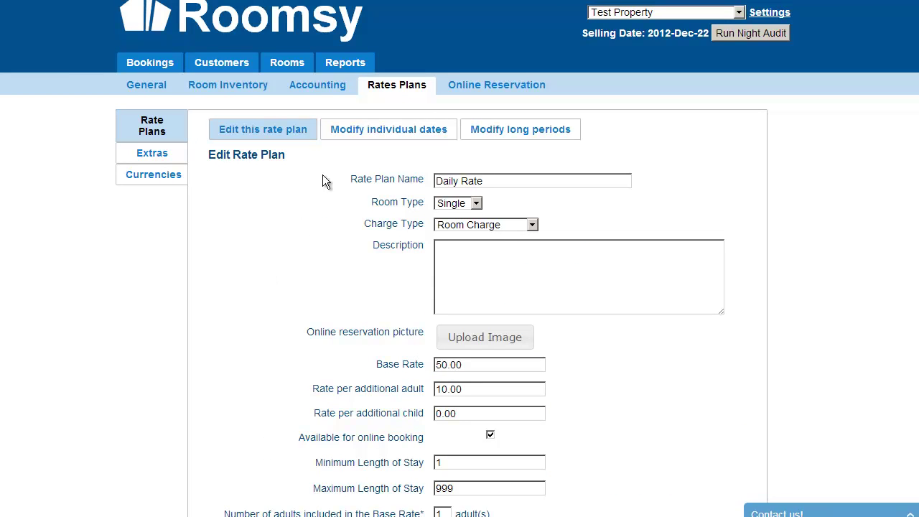
# - Review the Daily Rate form including its overwrite warning, then open the plan's individual date modifications
pyautogui.click(342, 136)
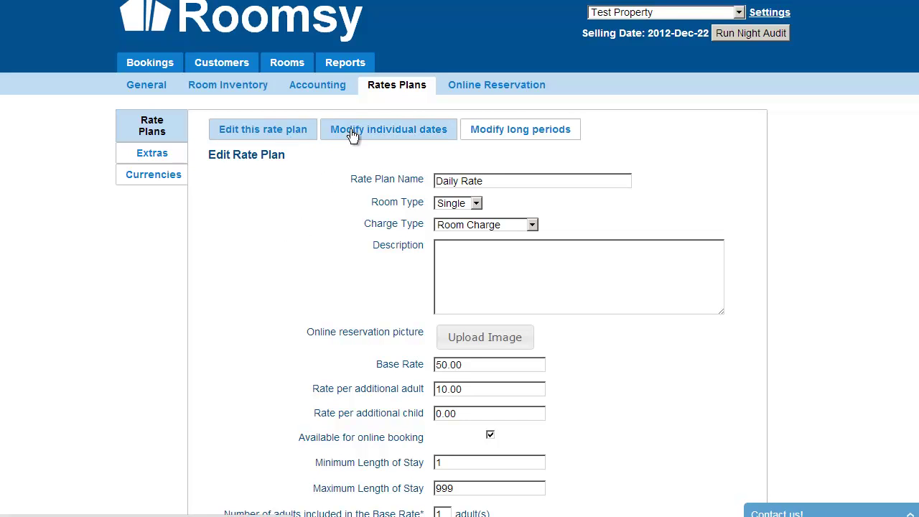
pyautogui.scroll(-3, 422, 224)
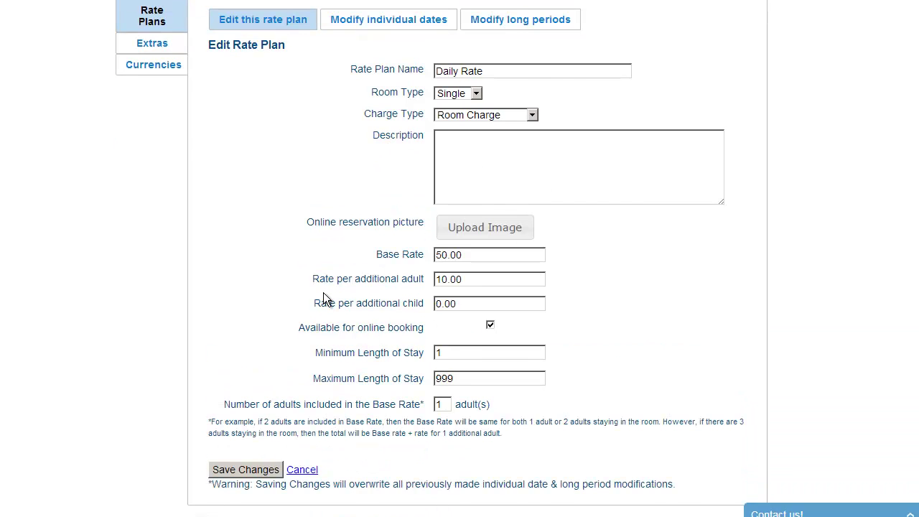
pyautogui.scroll(2, 325, 301)
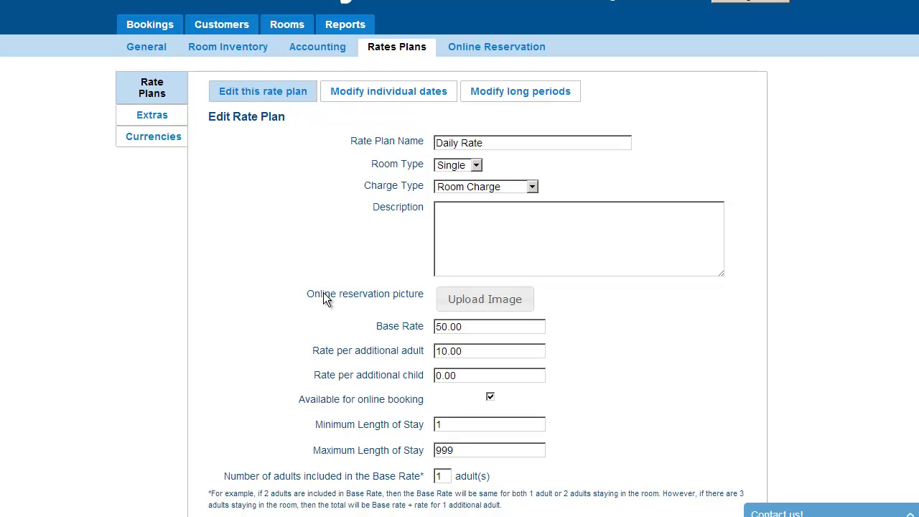
pyautogui.click(375, 91)
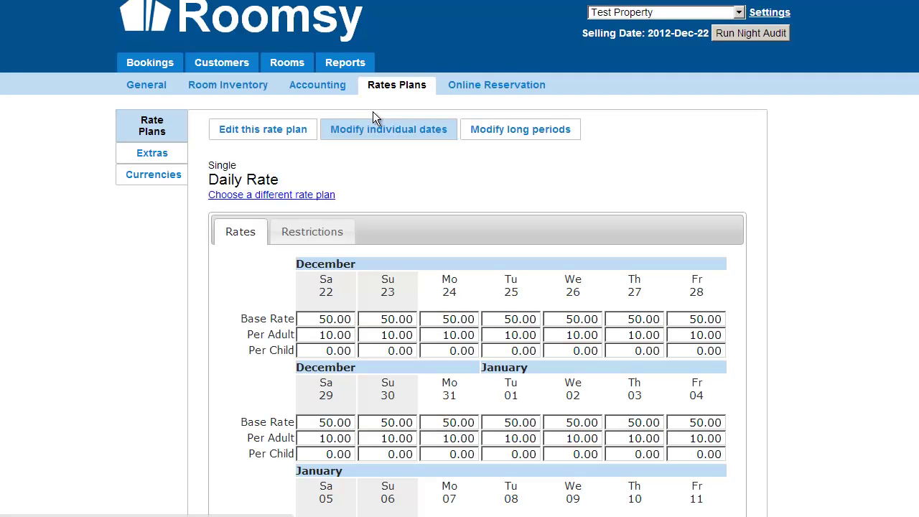
# - Examine the Daily Rate's per-date base, adult and child rates over the four weeks starting December 22
pyautogui.scroll(-2, 389, 154)
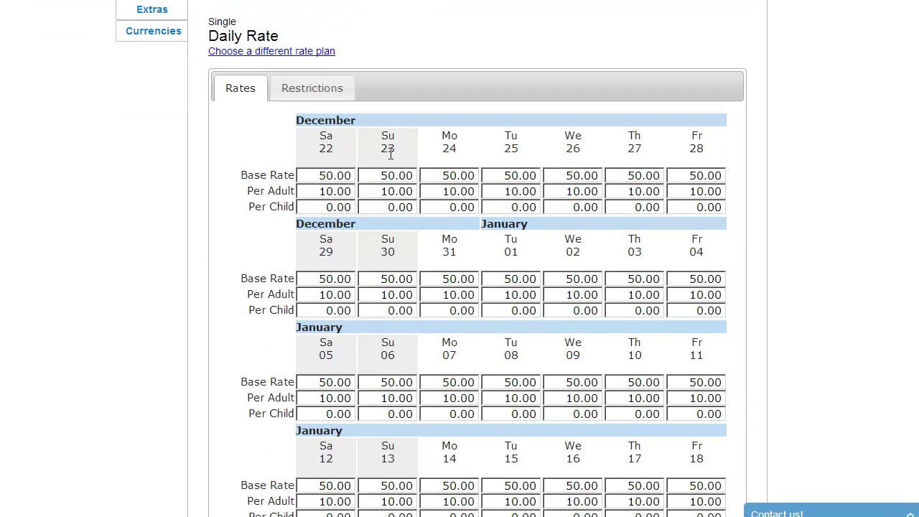
pyautogui.doubleClick(326, 147)
pyautogui.doubleClick(387, 148)
pyautogui.scroll(-1, 617, 236)
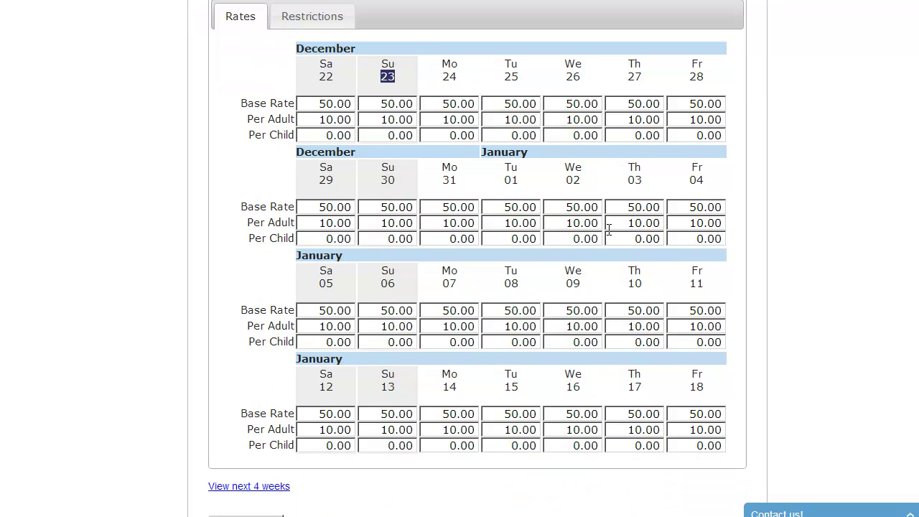
pyautogui.scroll(1, 416, 149)
pyautogui.click(381, 176)
pyautogui.click(441, 174)
pyautogui.click(533, 175)
pyautogui.click(553, 176)
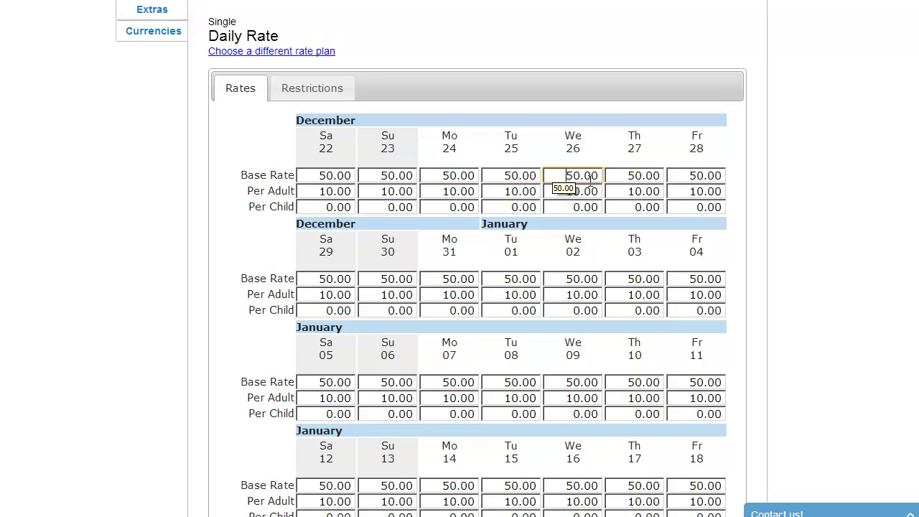
pyautogui.click(614, 176)
# - Set the Daily Rate's base rate to 150.00 for each day from January 2 through January 6
pyautogui.click(505, 278)
pyautogui.click(562, 277)
pyautogui.write('1')
pyautogui.click(620, 277)
pyautogui.write('1')
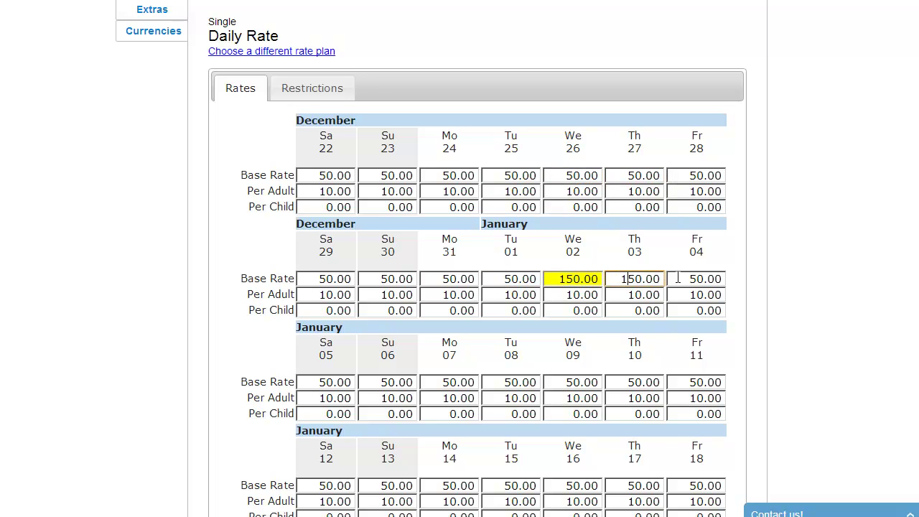
pyautogui.click(685, 279)
pyautogui.write('1')
pyautogui.click(300, 384)
pyautogui.write('1')
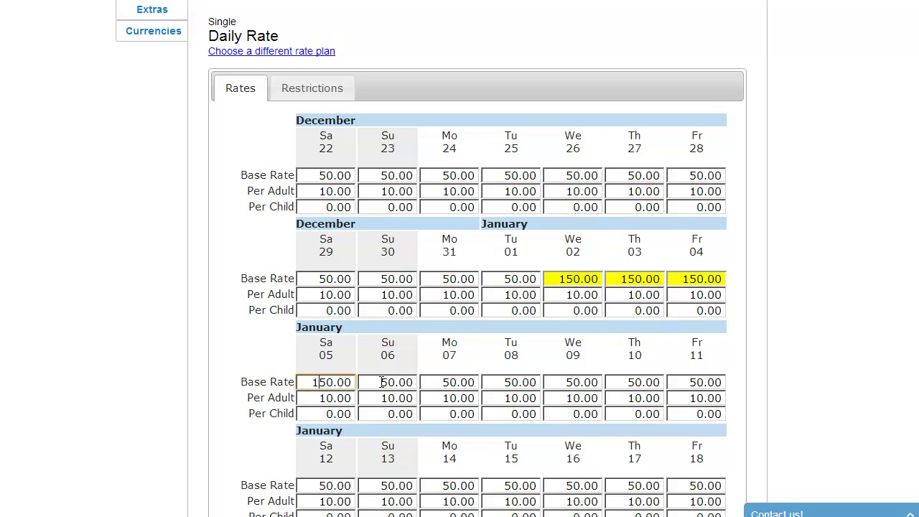
pyautogui.click(382, 380)
pyautogui.write('1')
pyautogui.click(446, 382)
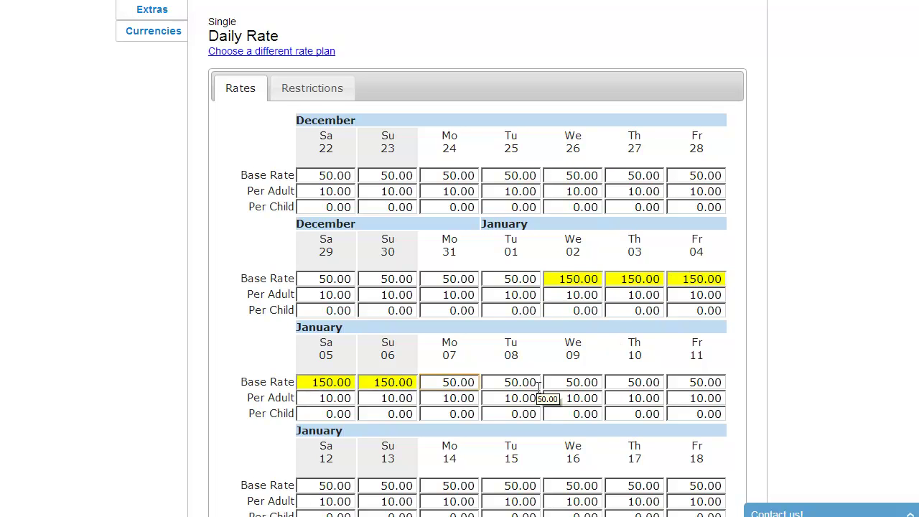
pyautogui.click(843, 339)
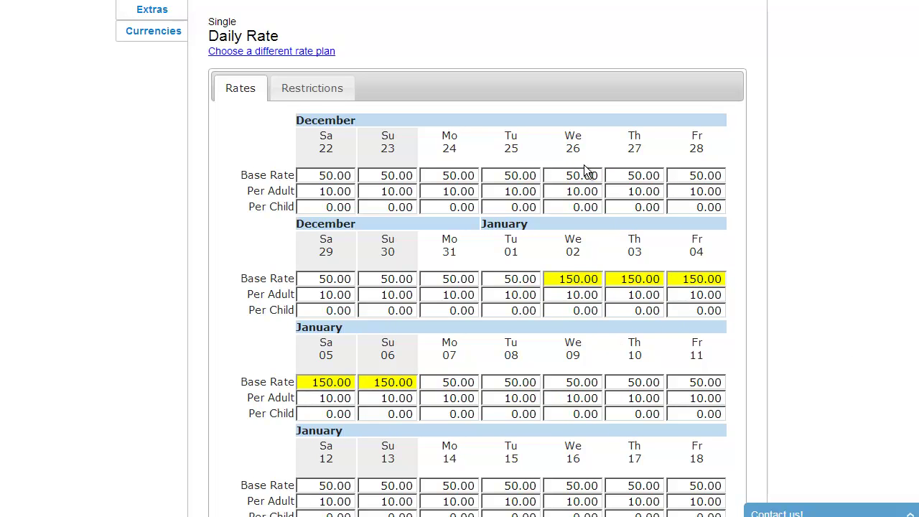
# - In the date restrictions, close December 23 and 24 to arrival and disable online sales for December 25 through 27
pyautogui.scroll(2, 460, 144)
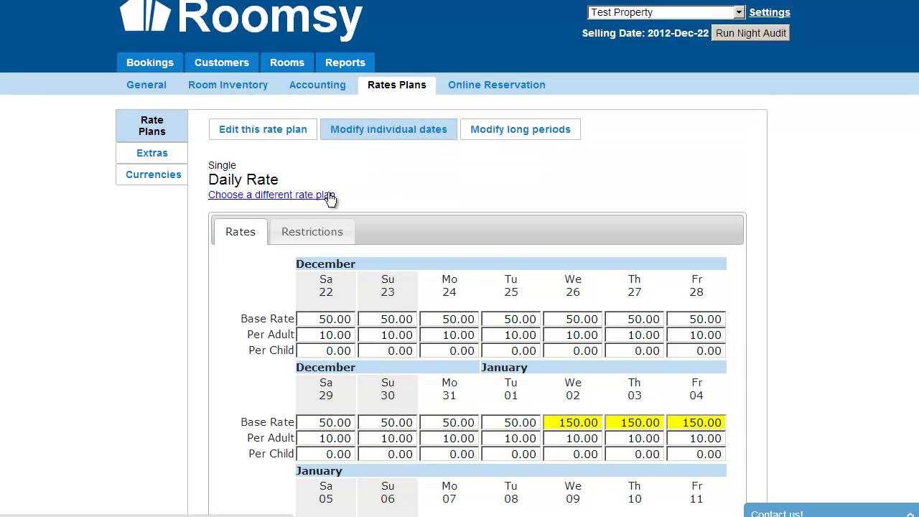
pyautogui.click(313, 233)
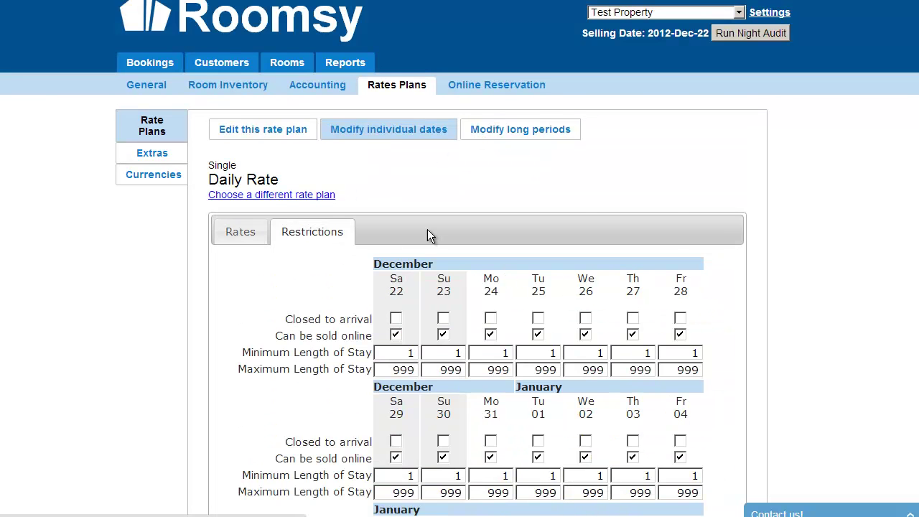
pyautogui.scroll(-1, 432, 220)
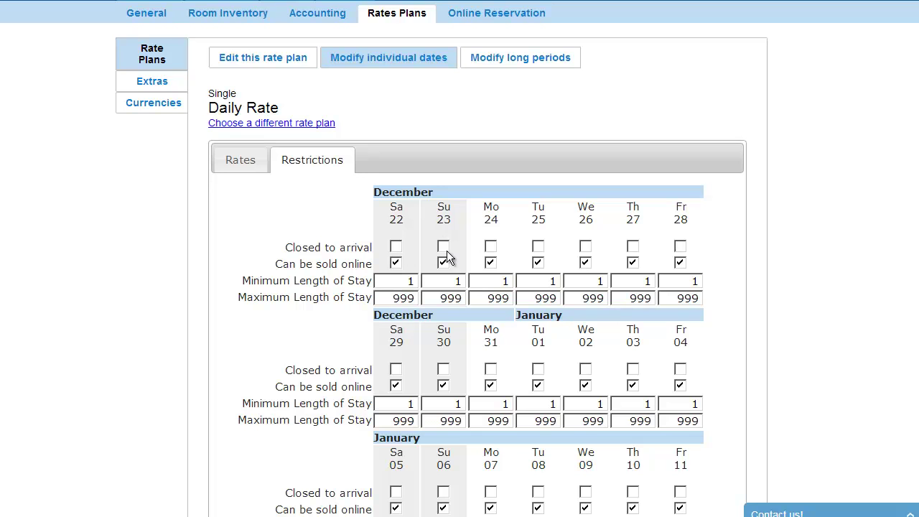
pyautogui.click(444, 248)
pyautogui.click(633, 263)
# - Set the minimum length of stay to 2 for December 25, 26 and 27
pyautogui.click(548, 281)
pyautogui.write('2')
pyautogui.click(590, 283)
pyautogui.write('2')
pyautogui.click(634, 282)
pyautogui.write('2')
pyautogui.click(739, 271)
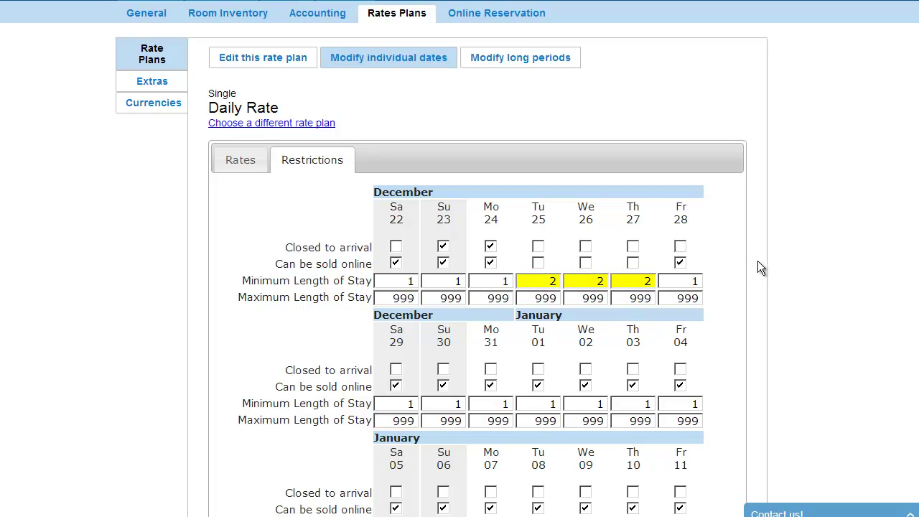
pyautogui.scroll(-4, 743, 259)
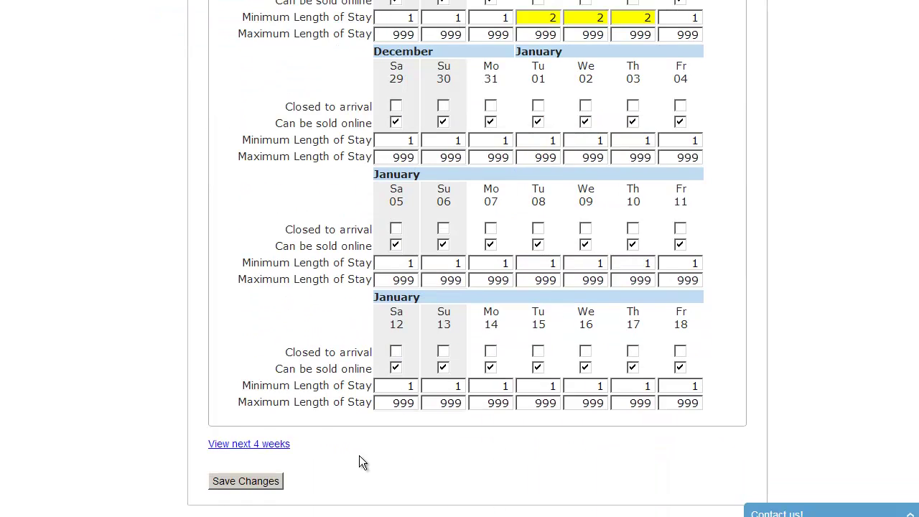
pyautogui.scroll(5, 359, 455)
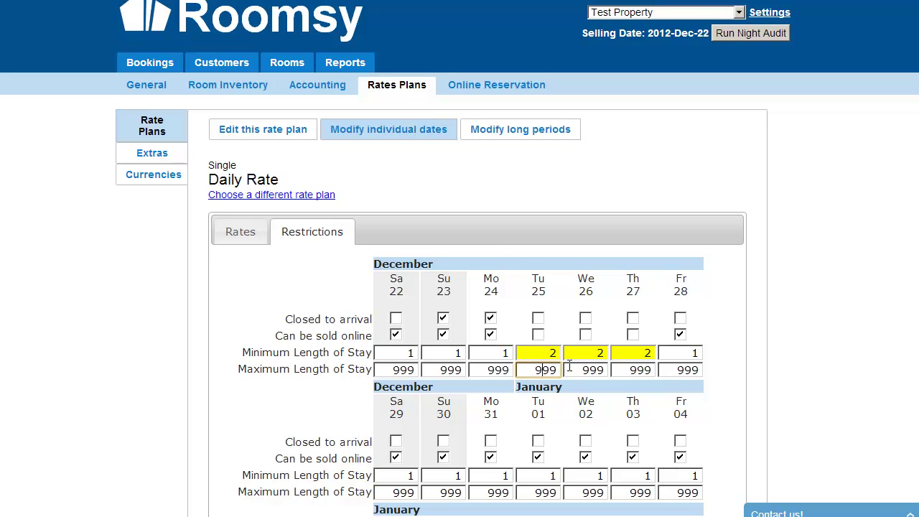
pyautogui.click(664, 348)
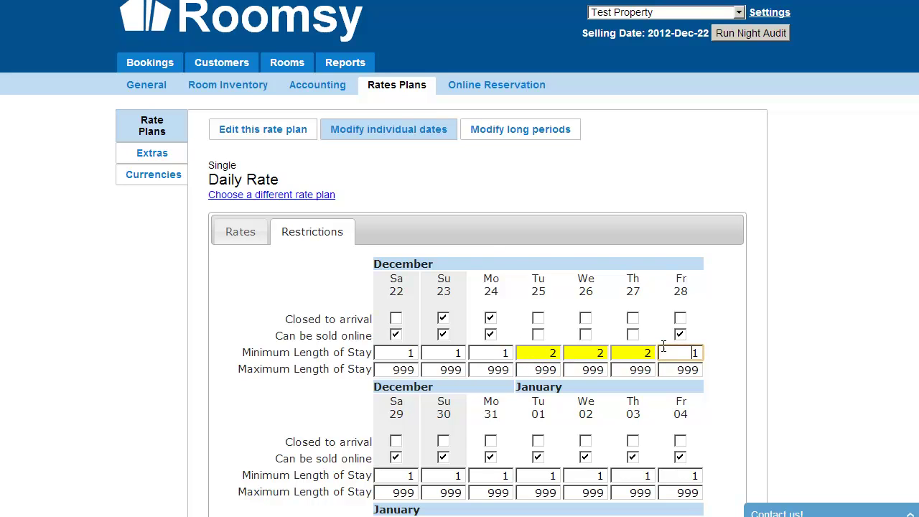
# - Set up a long-period modification of the Daily Rate from 2012-12-23 to 2012-12-31, limited to Monday through Friday
pyautogui.click(502, 134)
pyautogui.click(455, 282)
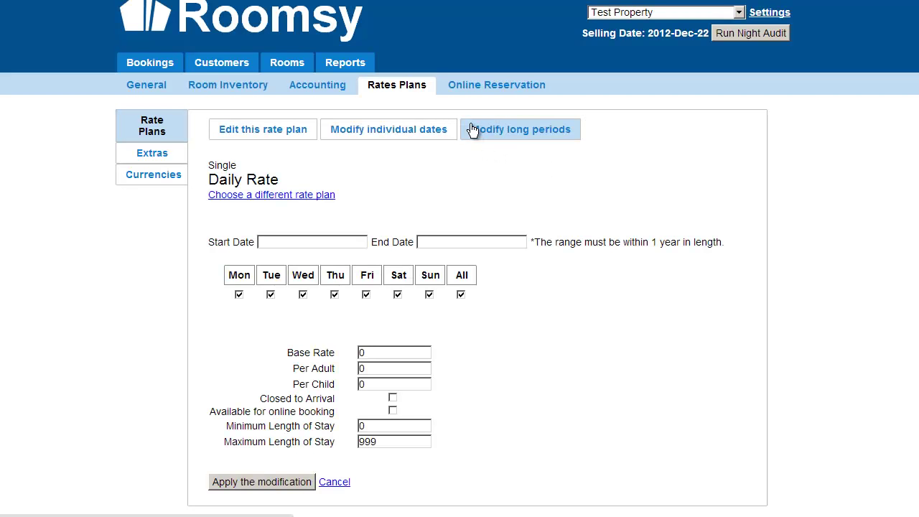
pyautogui.click(349, 242)
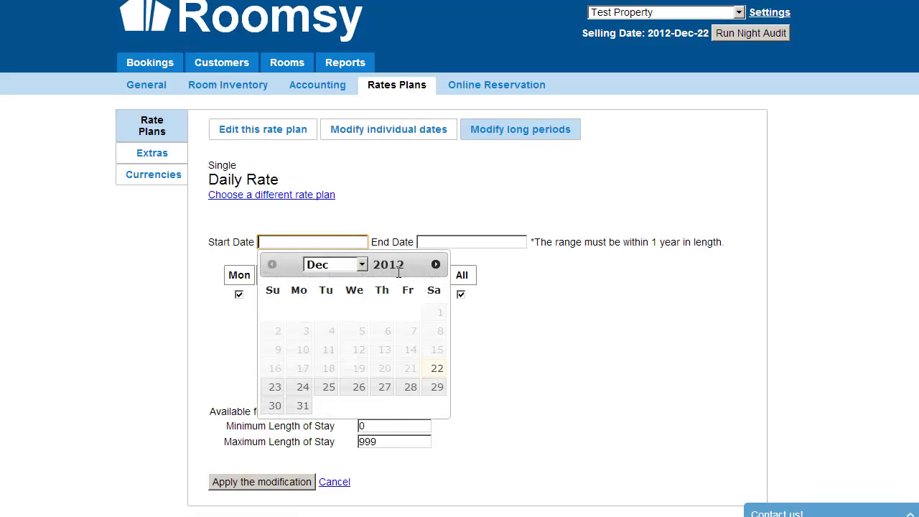
pyautogui.click(274, 388)
pyautogui.click(475, 242)
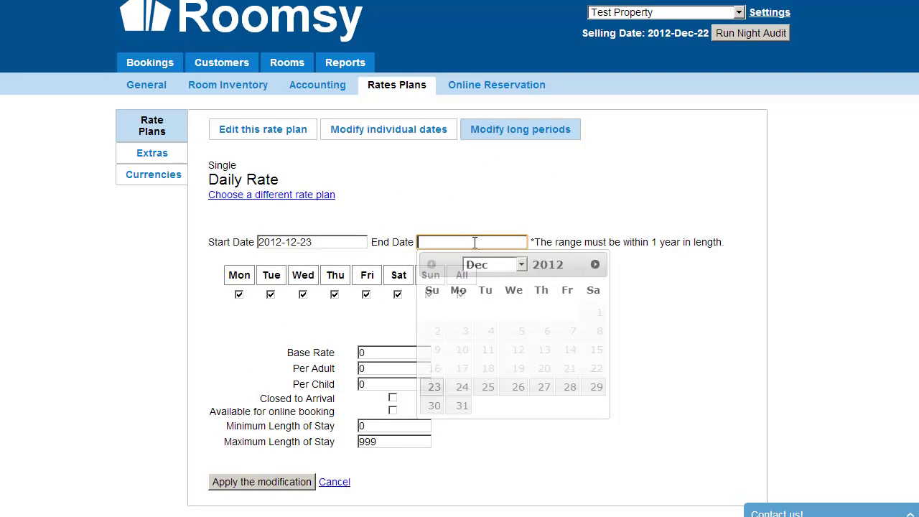
pyautogui.click(462, 406)
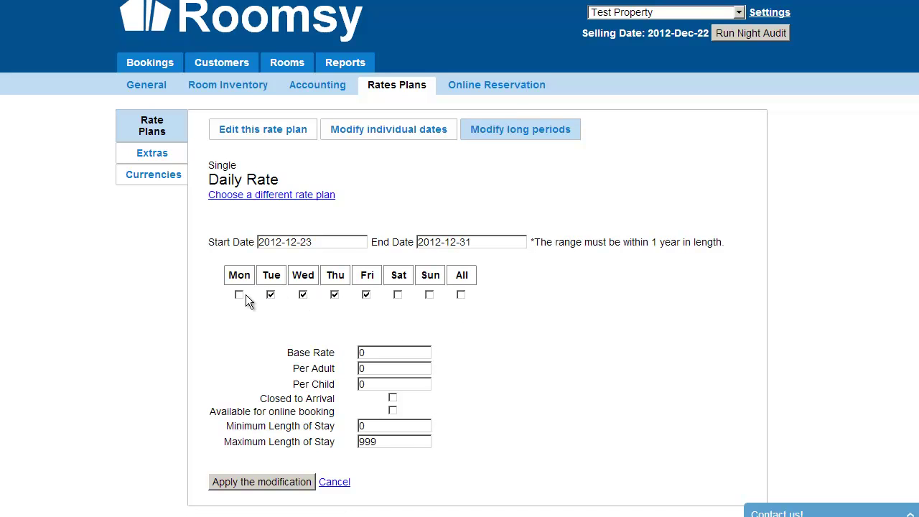
# - Enter a base rate of 60, a per-adult rate of 10 and a per-child rate of 5 for the period
pyautogui.click(406, 350)
pyautogui.write('60')
pyautogui.press('Tab')
pyautogui.write('10')
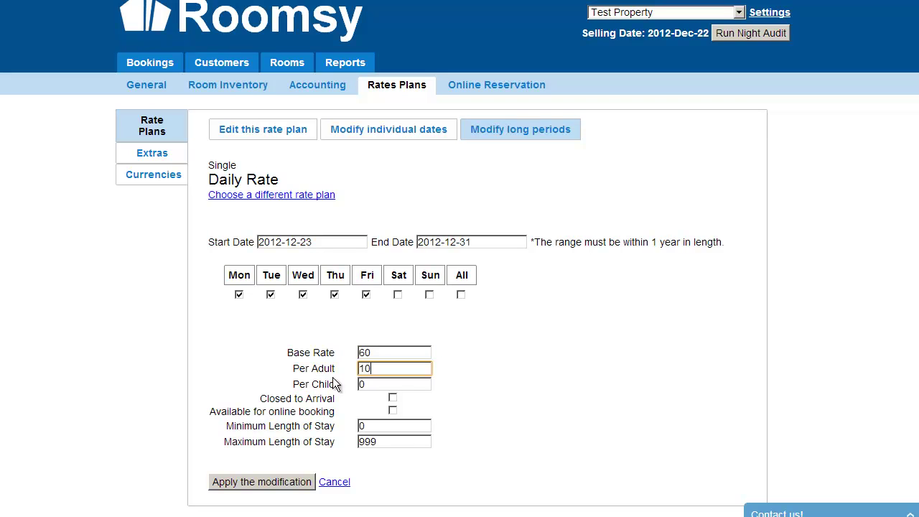
pyautogui.press('Tab')
pyautogui.write('5')
pyautogui.press('Tab')
# - Open room 102's booking from the bookings calendar and try to switch its rate to a rate plan
pyautogui.click(139, 64)
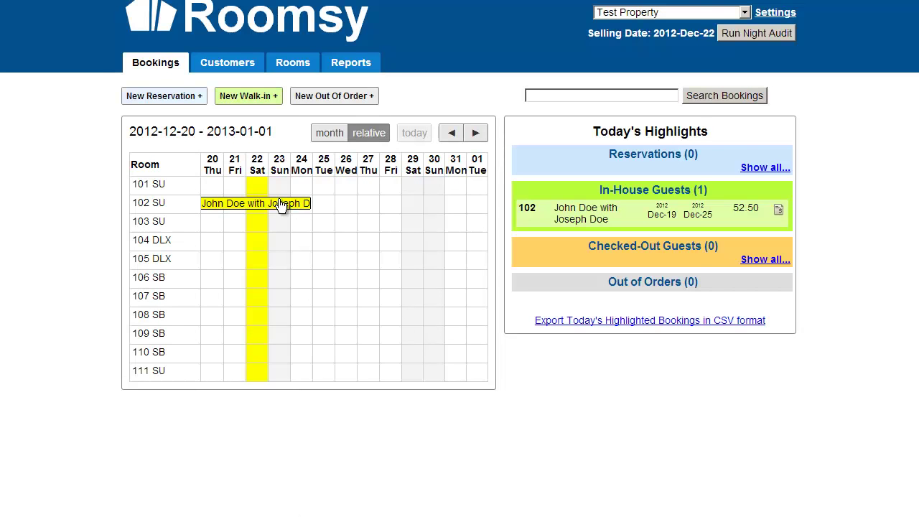
pyautogui.click(286, 205)
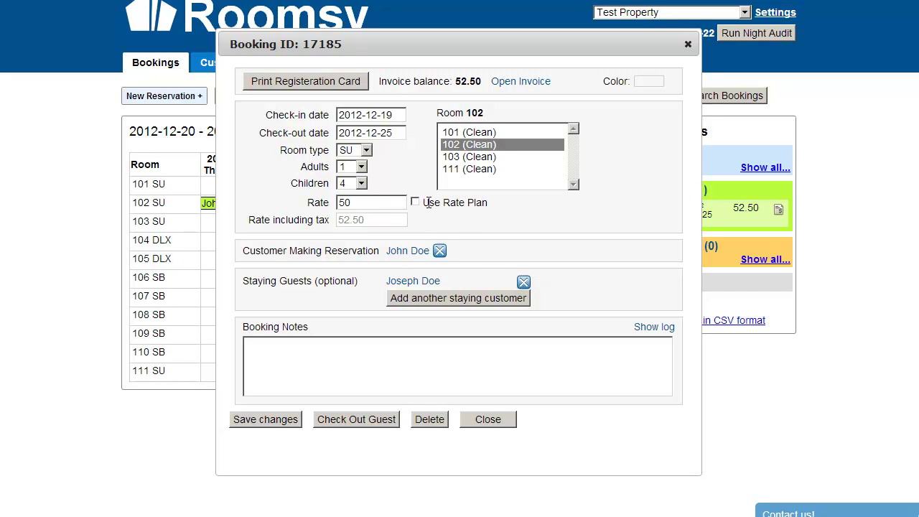
pyautogui.moveTo(425, 203); pyautogui.dragTo(498, 201)
pyautogui.click(511, 206)
pyautogui.click(397, 203)
pyautogui.doubleClick(352, 205)
pyautogui.click(464, 229)
pyautogui.click(415, 202)
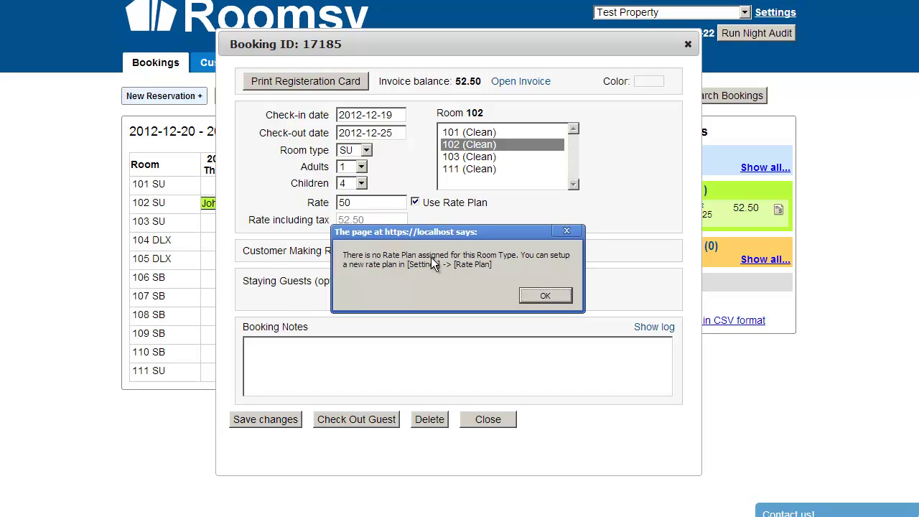
pyautogui.click(544, 295)
# - Change the booking's room type to SB and choose the Daily Rate plan for it
pyautogui.click(365, 150)
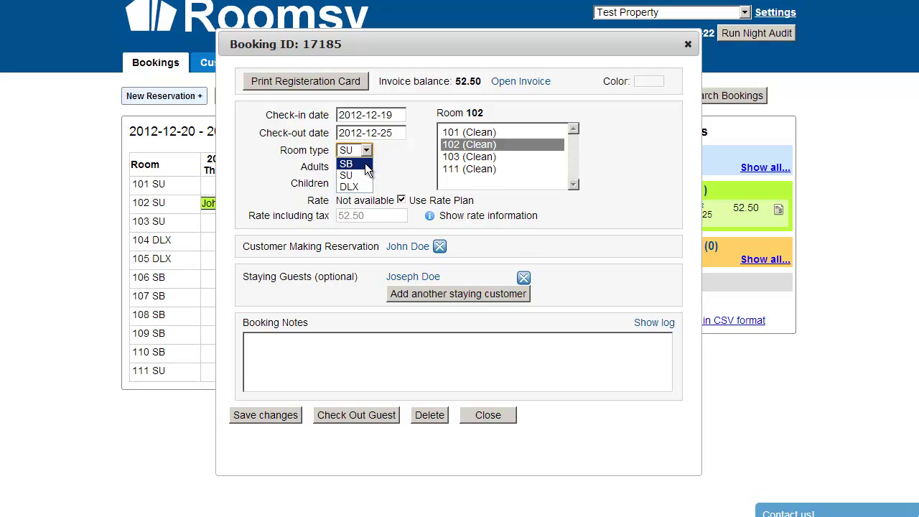
pyautogui.click(366, 165)
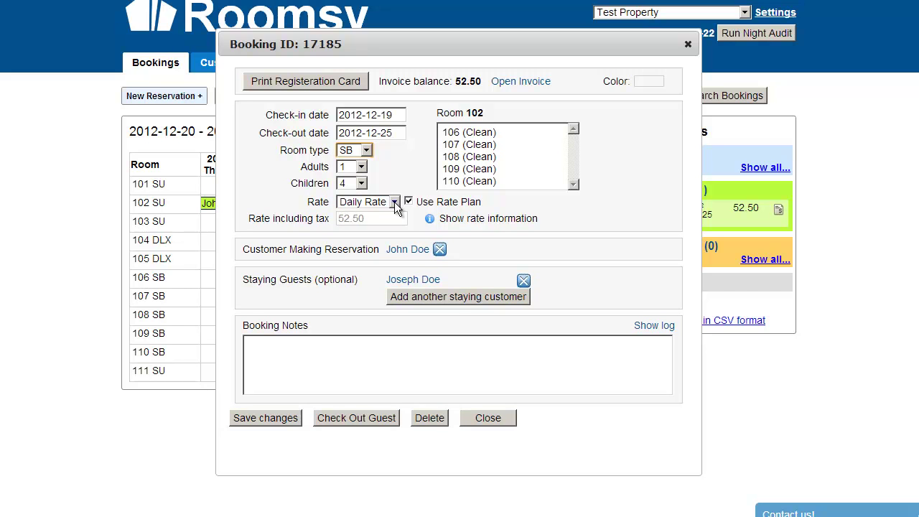
pyautogui.click(394, 202)
pyautogui.click(354, 206)
pyautogui.moveTo(430, 221)
# - Try the booking's rate with 2 and then 3 adults, and close the booking without saving
pyautogui.click(361, 167)
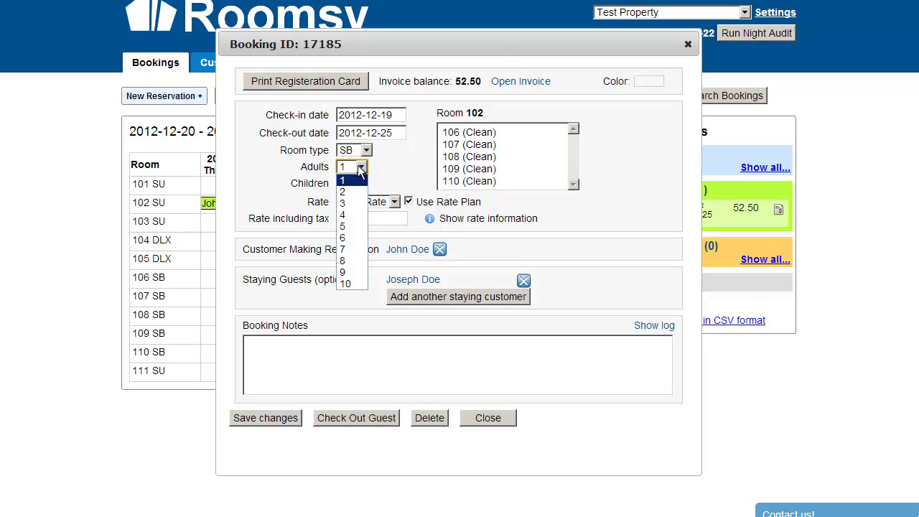
pyautogui.click(352, 191)
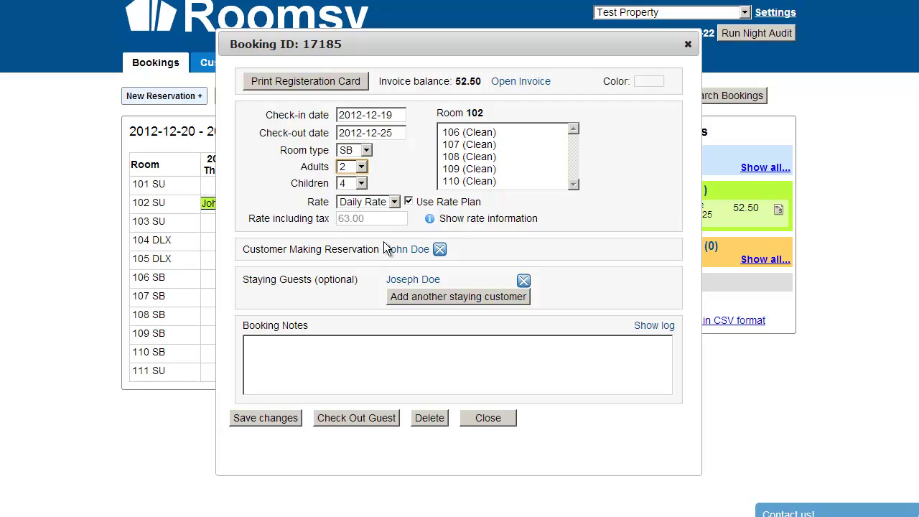
pyautogui.click(362, 166)
pyautogui.click(355, 202)
pyautogui.click(414, 173)
pyautogui.click(487, 418)
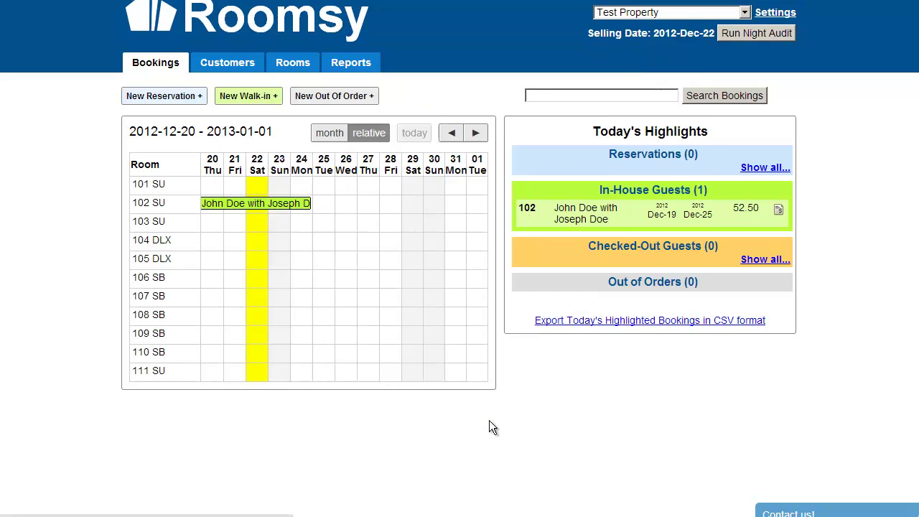
# - Go back to the rate plan settings and read the explanation of extras, their types and charging schemes
pyautogui.click(771, 13)
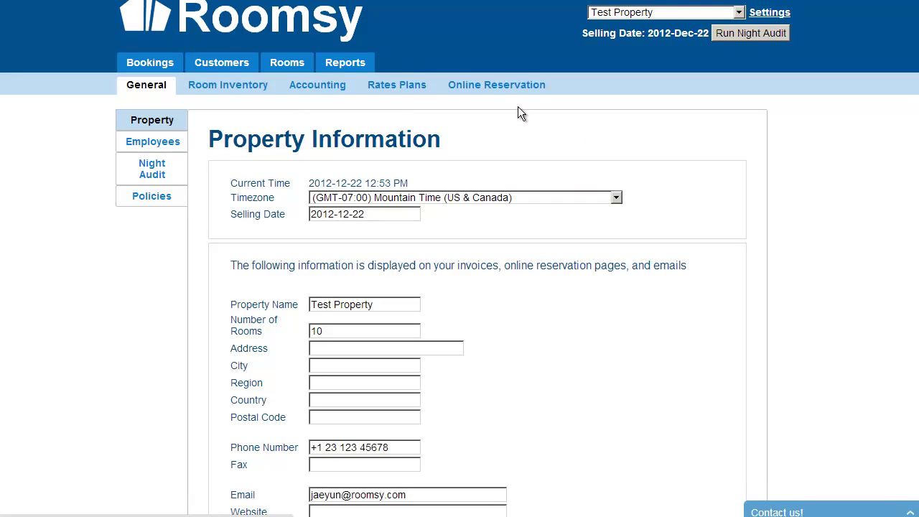
pyautogui.click(398, 95)
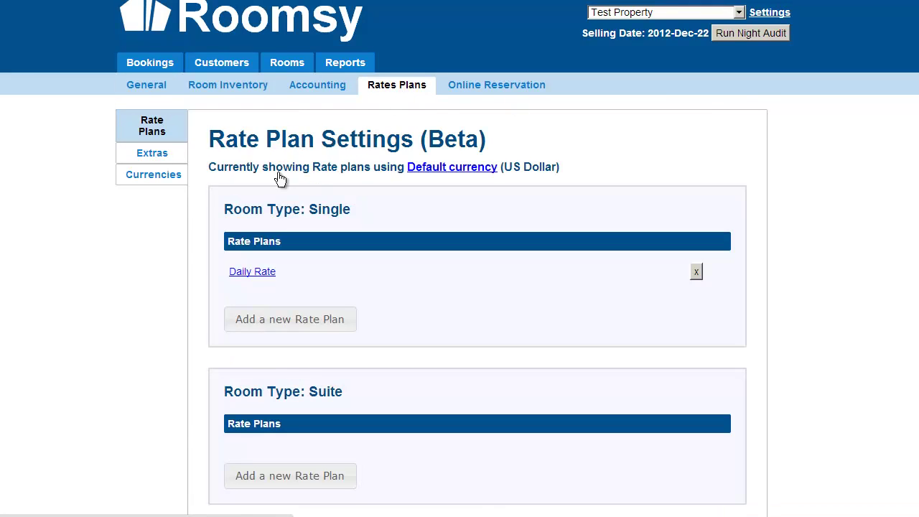
pyautogui.click(152, 154)
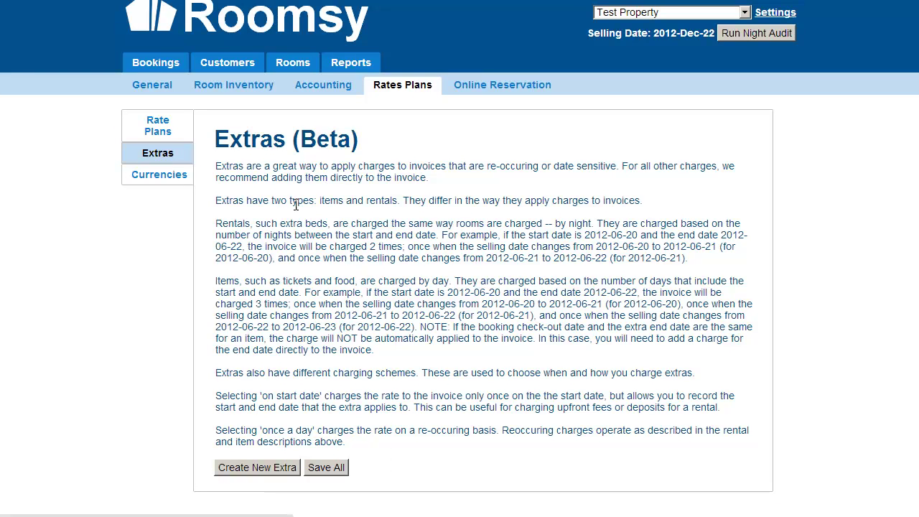
pyautogui.moveTo(216, 166); pyautogui.dragTo(482, 449)
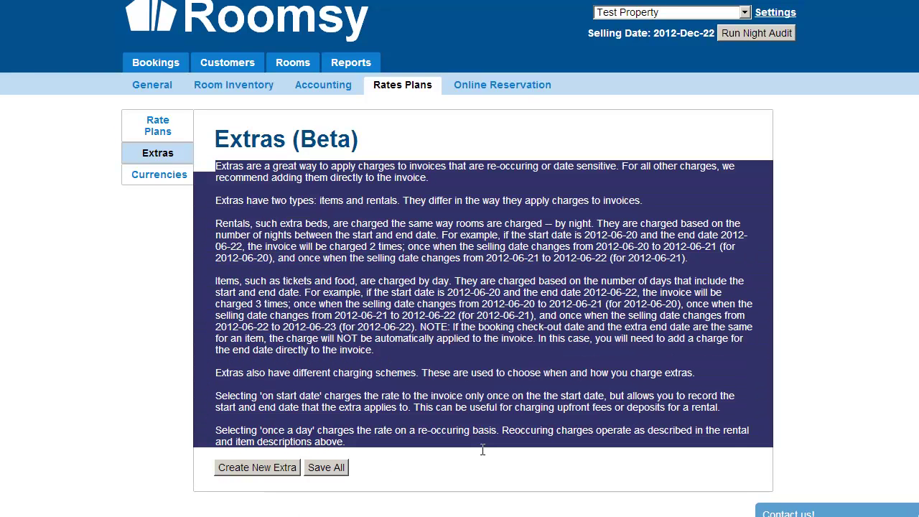
pyautogui.click(482, 455)
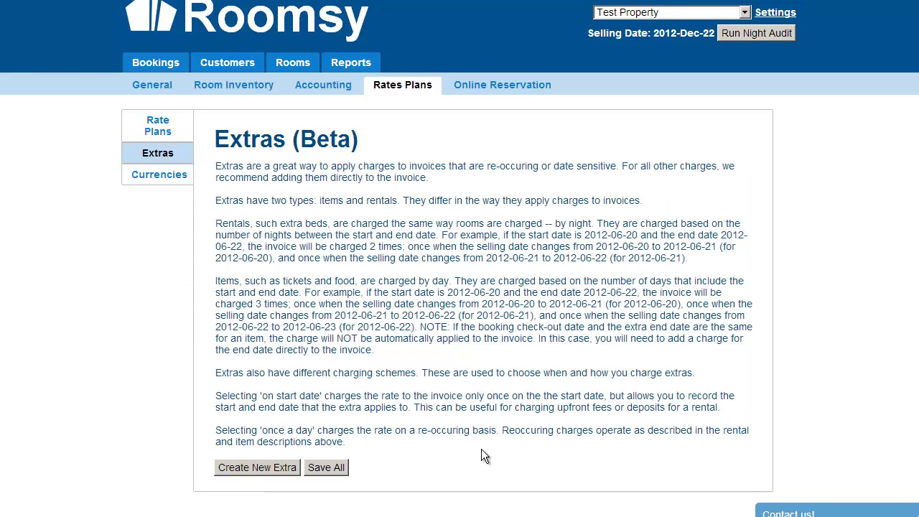
# - Create a new extra named "Scuba diving" and set its extra type to Rental
pyautogui.click(246, 468)
pyautogui.scroll(-3, 318, 458)
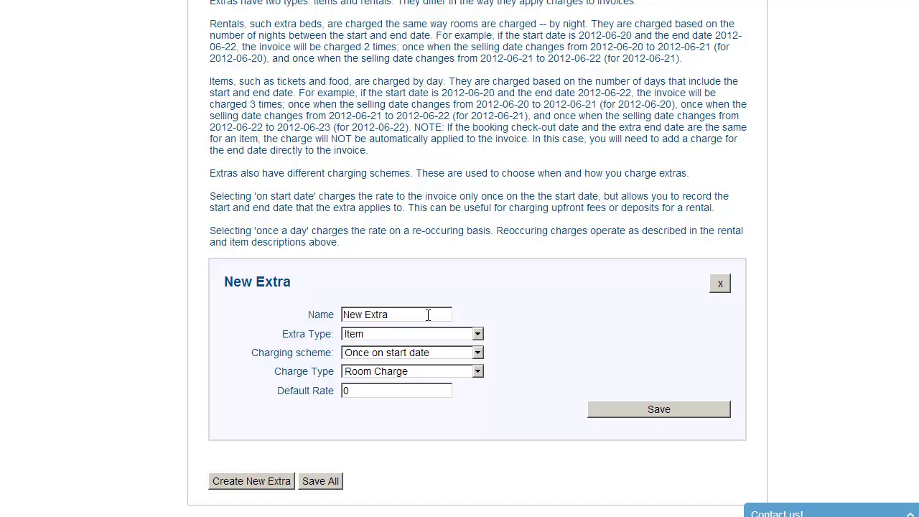
pyautogui.tripleClick(417, 314)
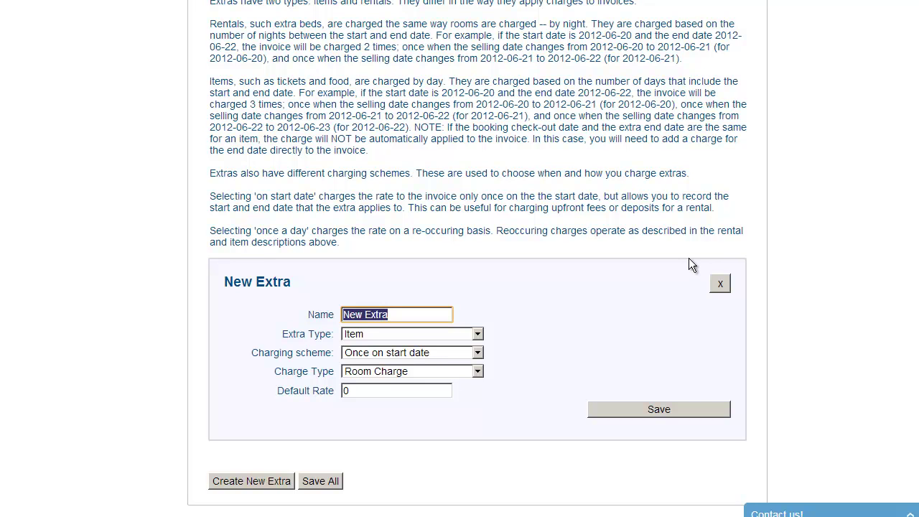
pyautogui.write('Scuba diving')
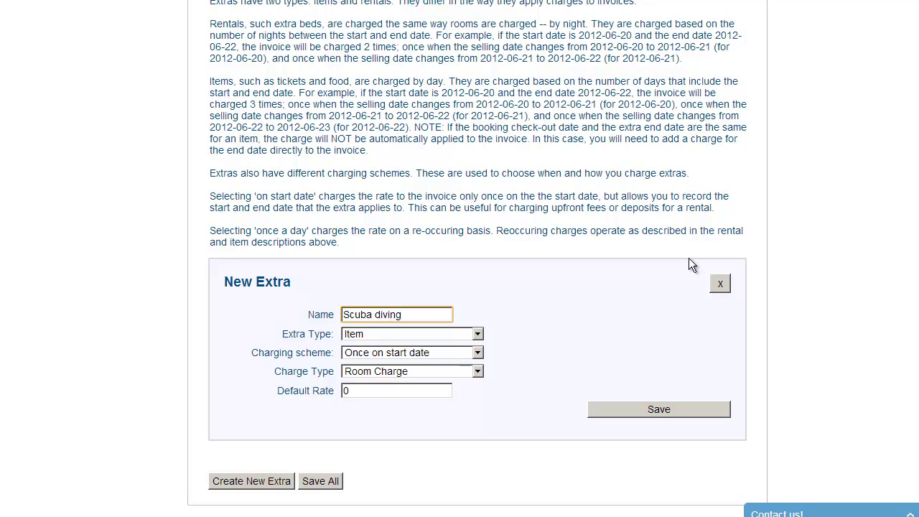
pyautogui.click(357, 334)
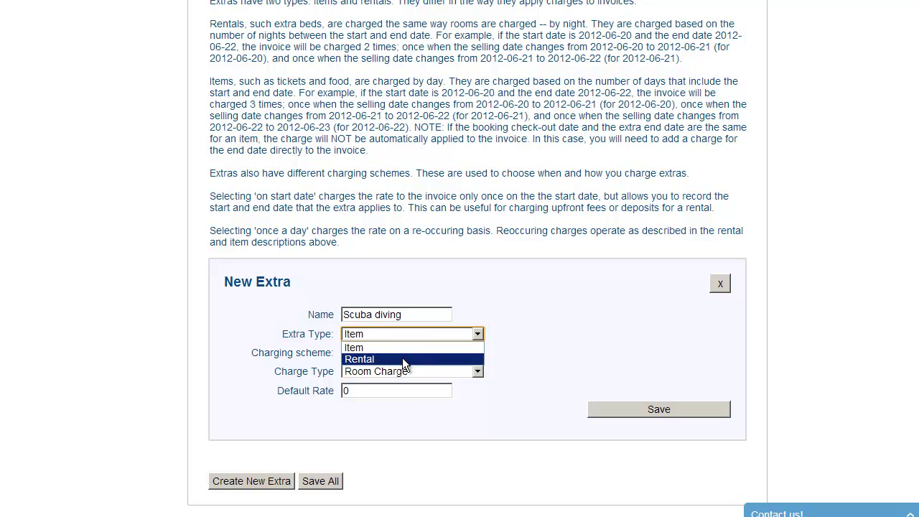
pyautogui.click(402, 358)
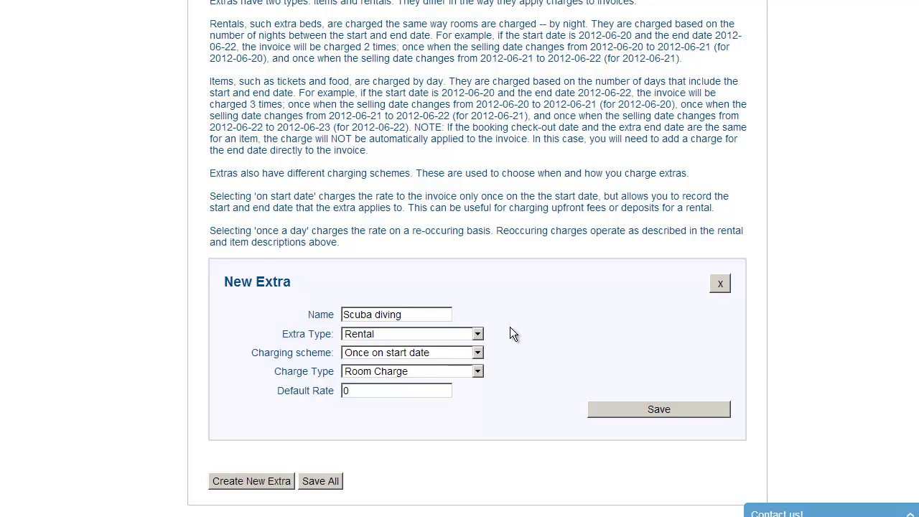
pyautogui.click(462, 335)
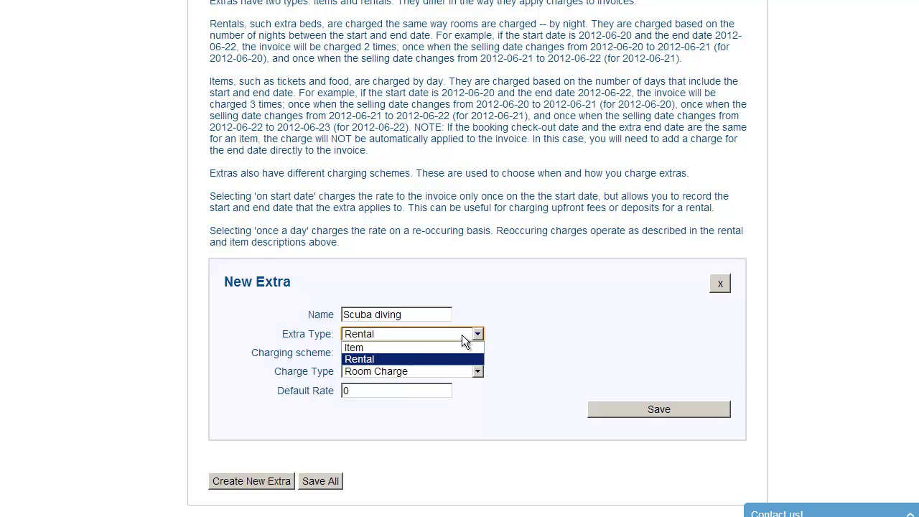
pyautogui.click(431, 358)
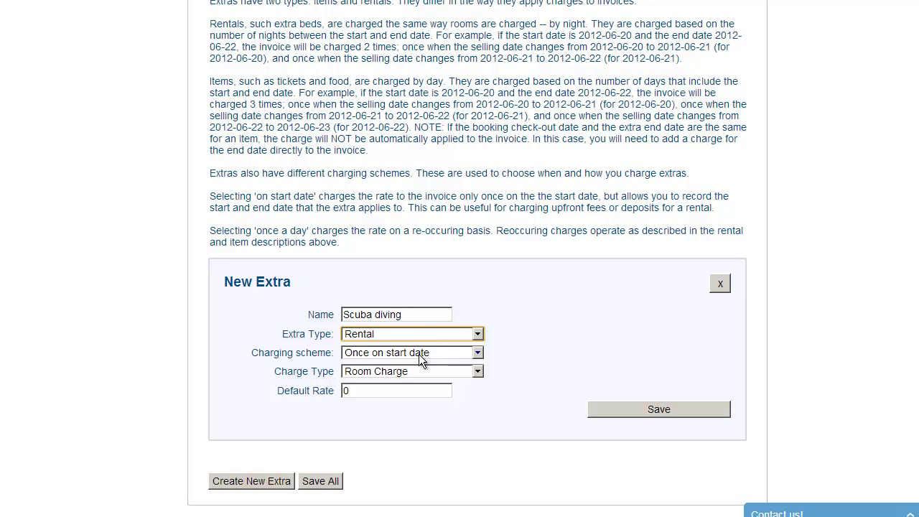
# - Set the Scuba diving extra to charge once a day as a Service Charge with a default rate of 50, and save it
pyautogui.click(360, 353)
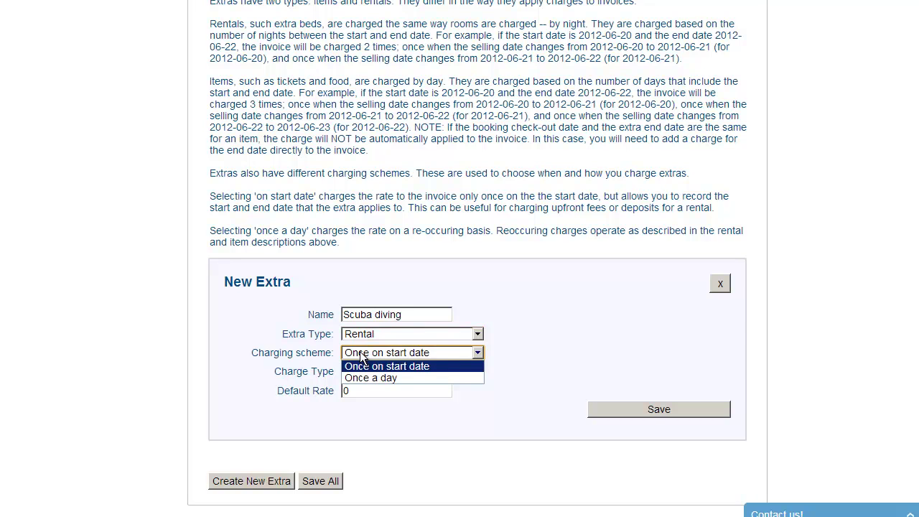
pyautogui.click(456, 378)
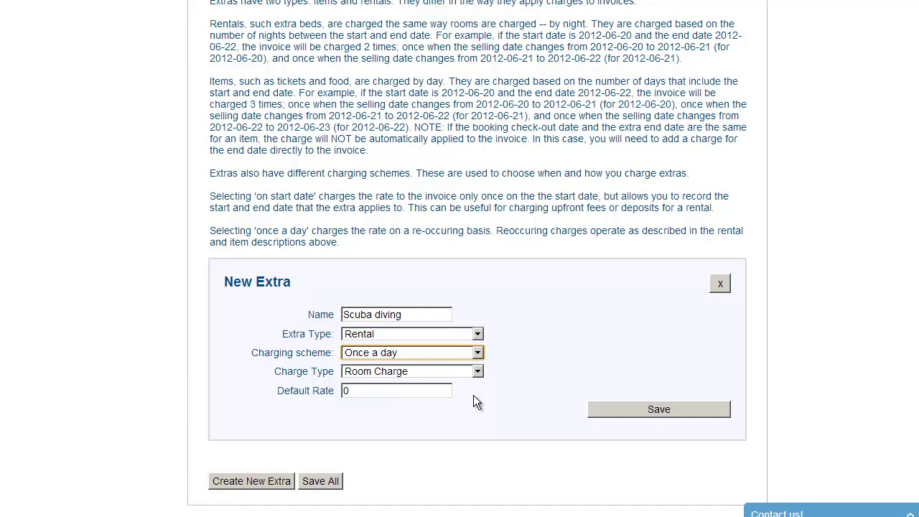
pyautogui.click(448, 371)
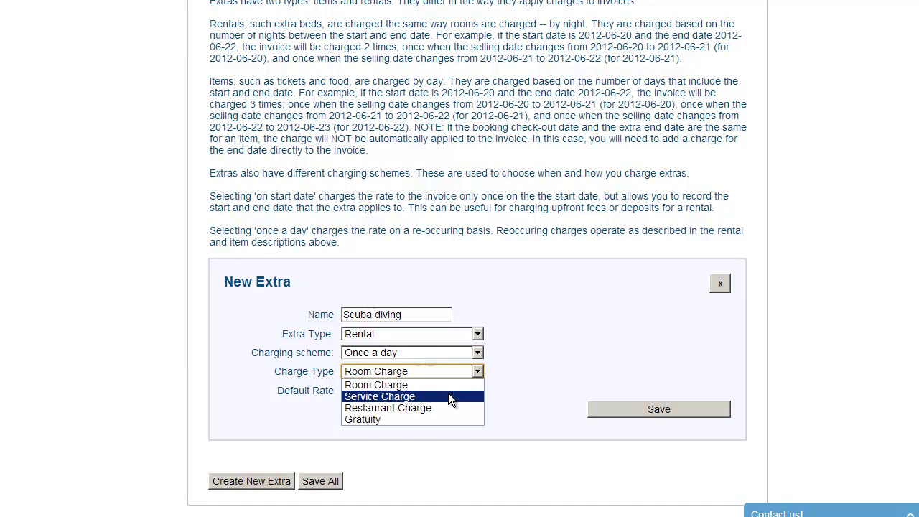
pyautogui.click(448, 394)
pyautogui.press('Tab')
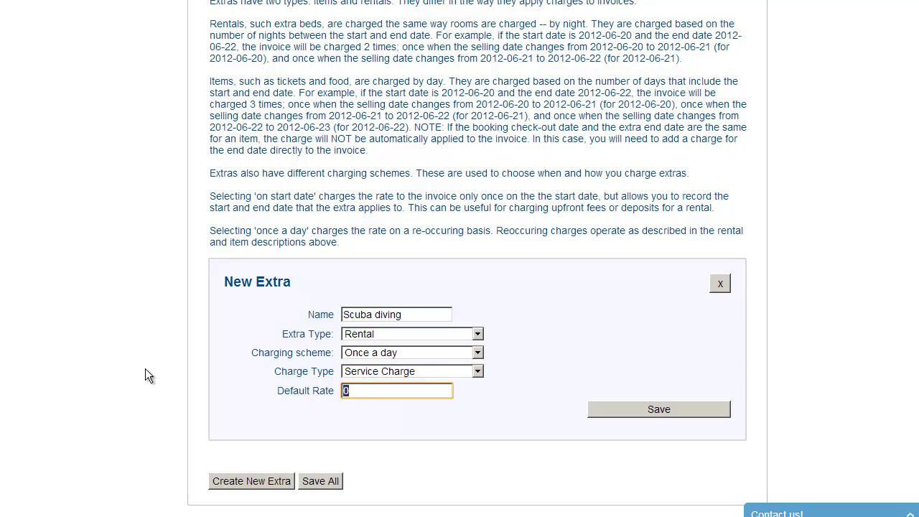
pyautogui.write('50')
pyautogui.click(504, 445)
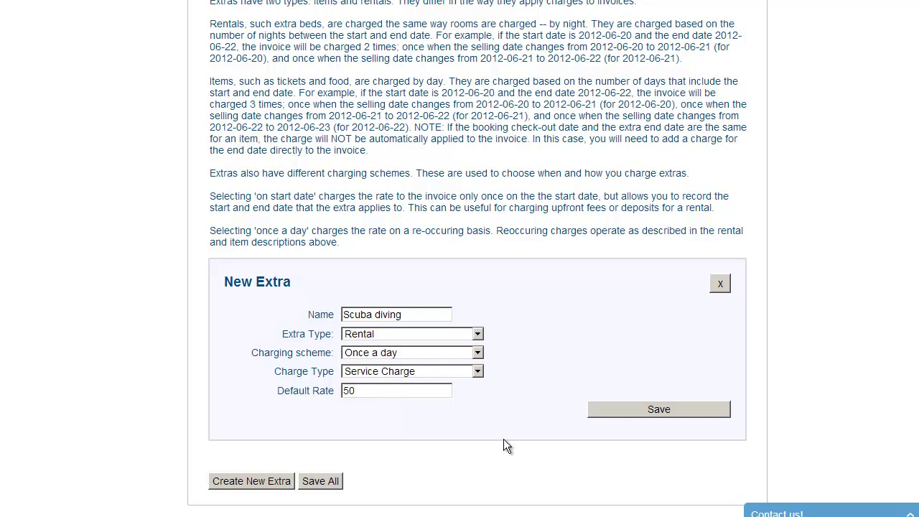
pyautogui.click(655, 407)
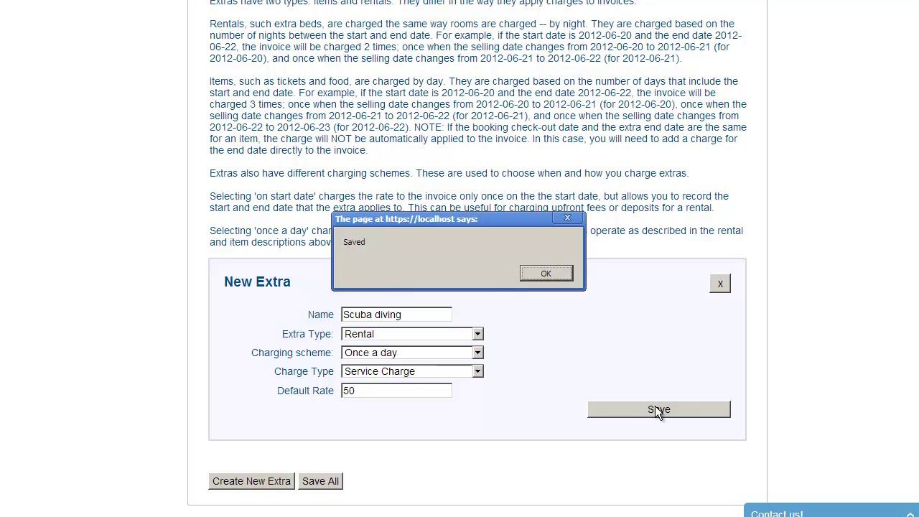
pyautogui.press('Return')
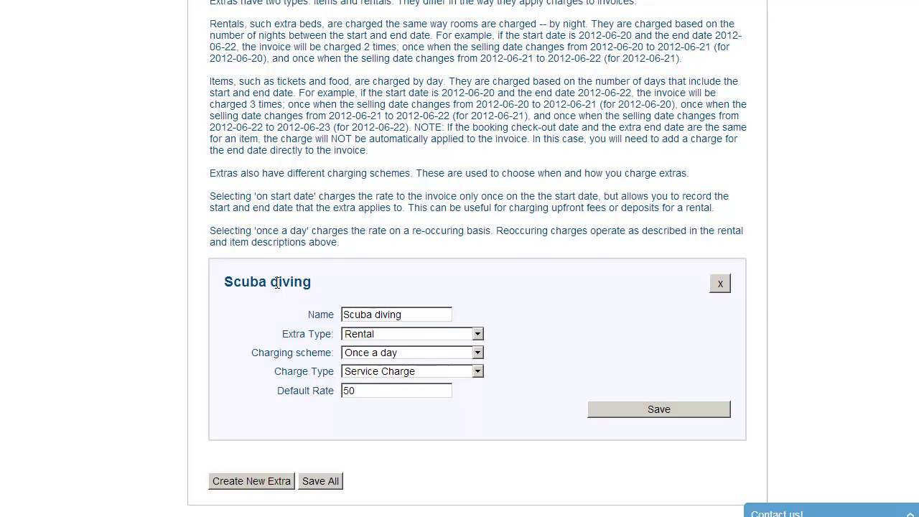
# - Open room 102's booking from the bookings calendar and add the Scuba diving extra to it
pyautogui.scroll(3, 208, 256)
pyautogui.click(162, 68)
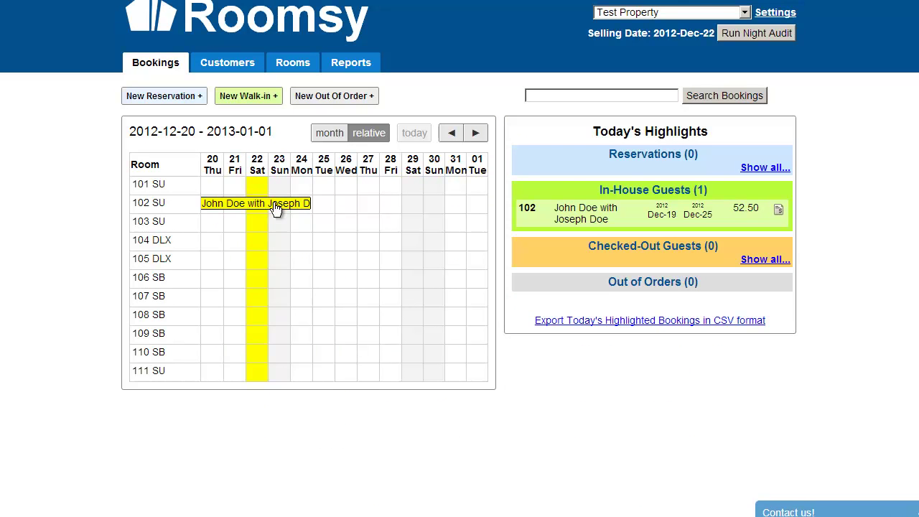
pyautogui.click(276, 209)
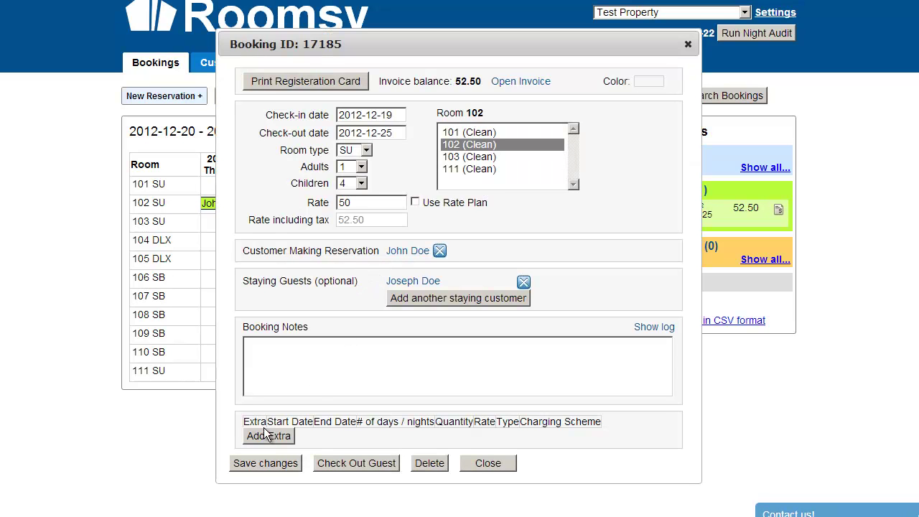
pyautogui.moveTo(244, 421); pyautogui.dragTo(342, 442)
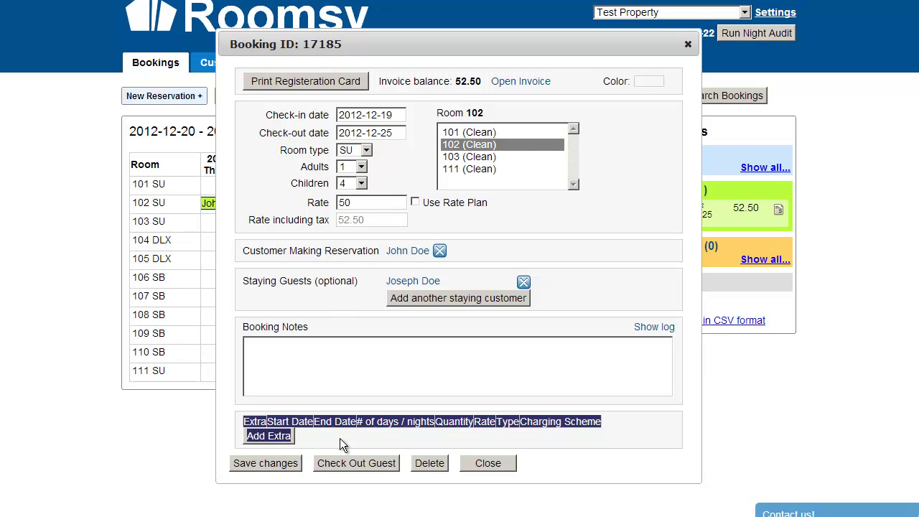
pyautogui.click(262, 445)
pyautogui.click(285, 438)
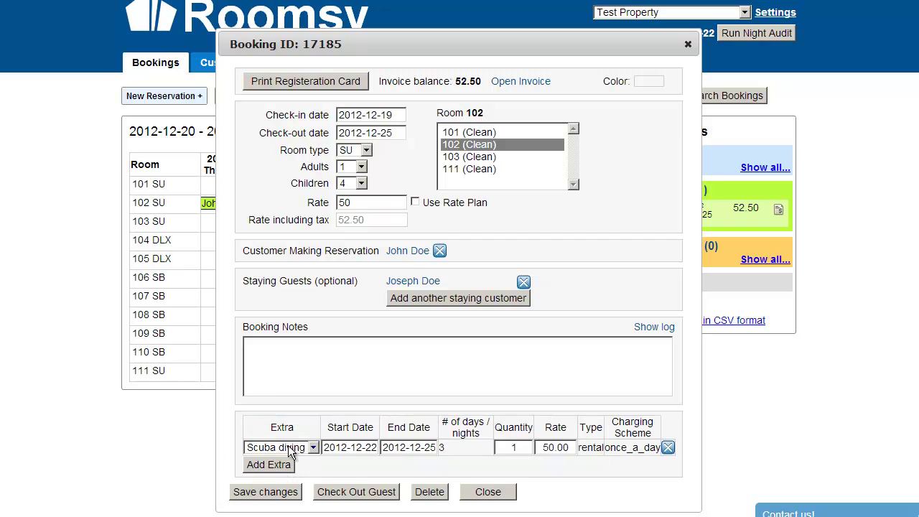
# - Check the added extra's available choices and its start and end dates, and save the booking's changes
pyautogui.click(291, 446)
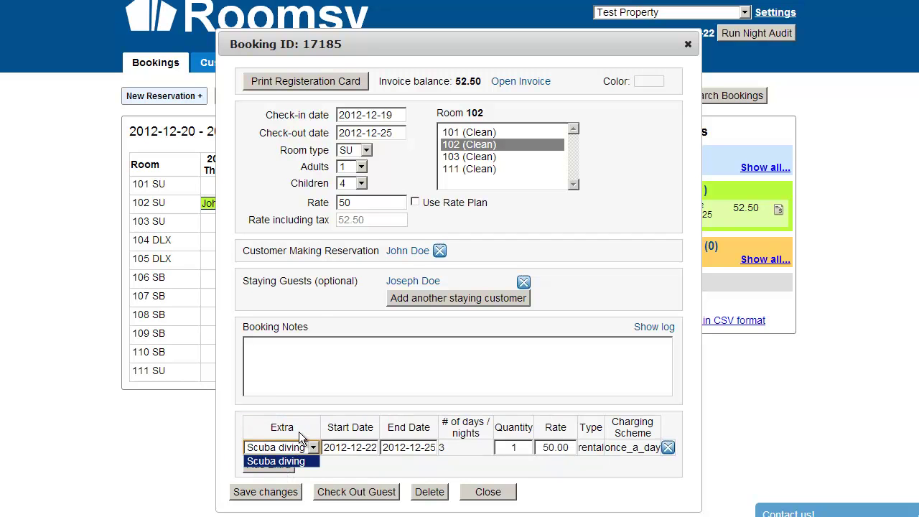
pyautogui.click(310, 451)
pyautogui.click(350, 446)
pyautogui.click(416, 458)
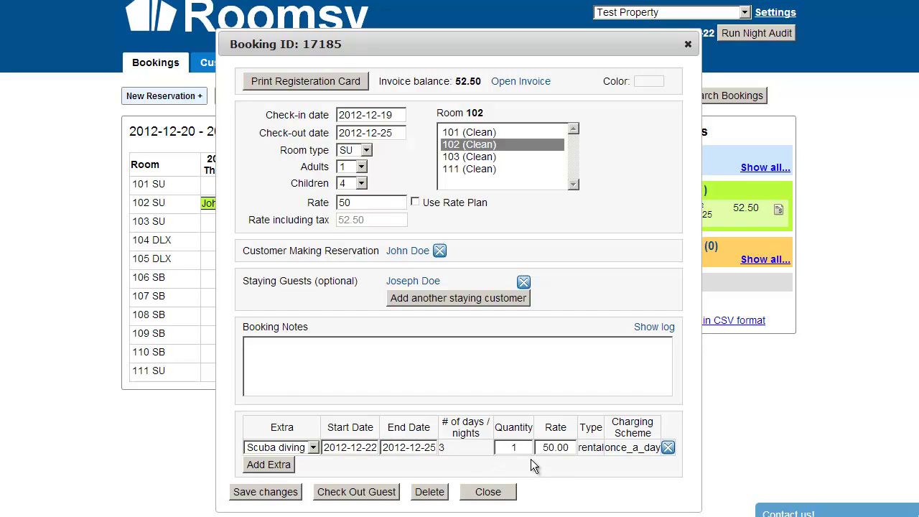
pyautogui.click(239, 493)
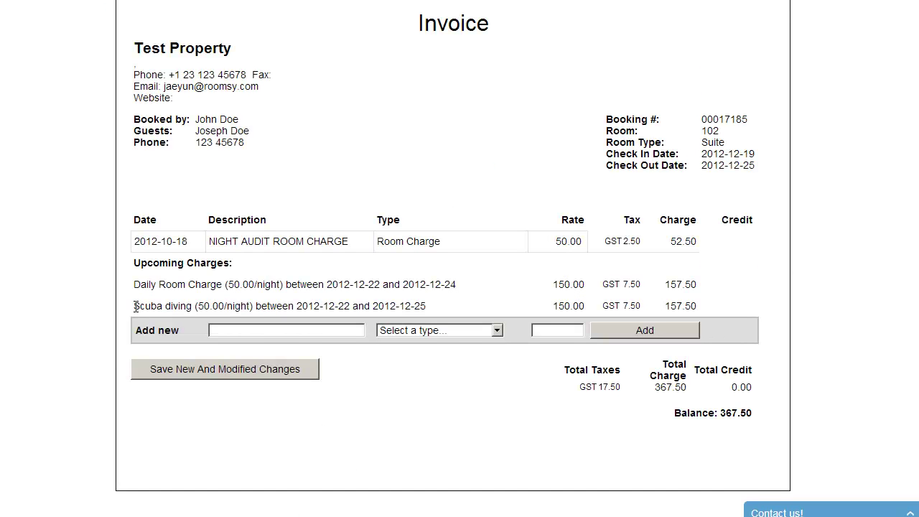
# - Examine the upcoming charges on the booking's invoice, especially the Scuba diving line and its dates
pyautogui.moveTo(135, 263); pyautogui.dragTo(201, 284)
pyautogui.moveTo(133, 305); pyautogui.dragTo(227, 306)
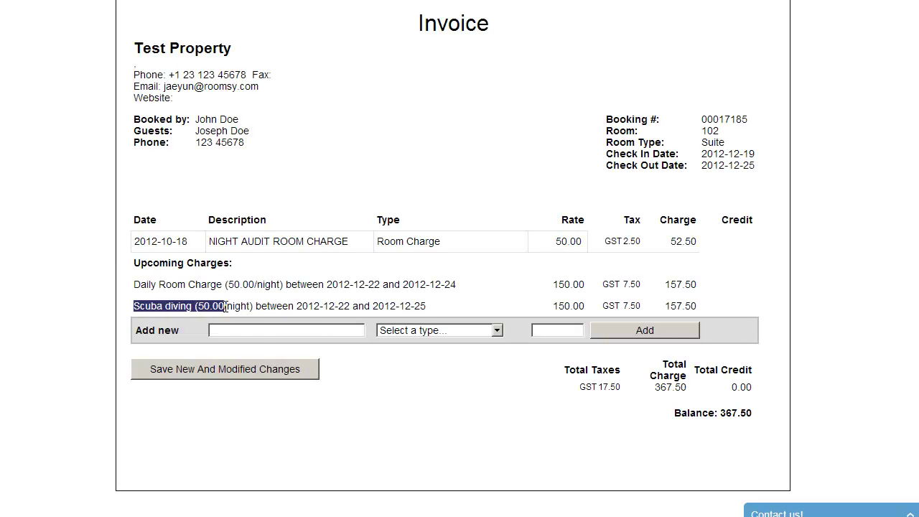
pyautogui.moveTo(287, 306); pyautogui.dragTo(481, 319)
pyautogui.click(381, 306)
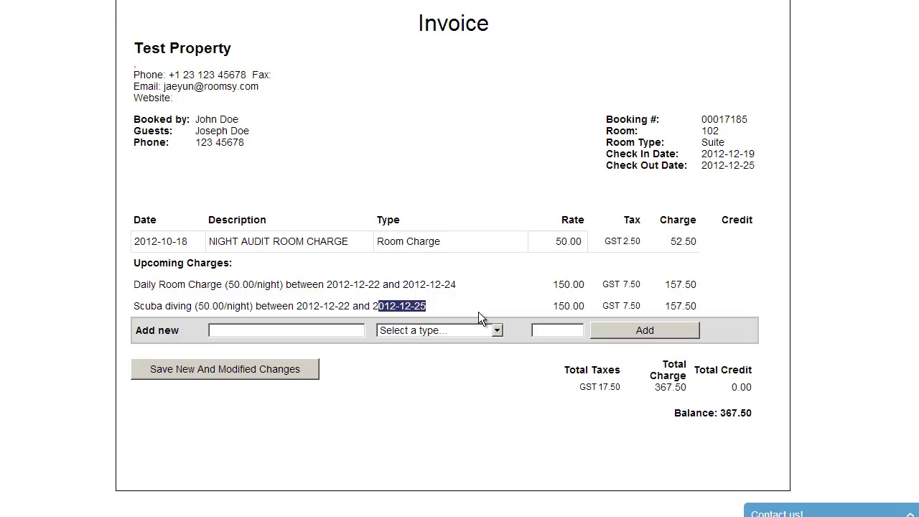
pyautogui.click(595, 308)
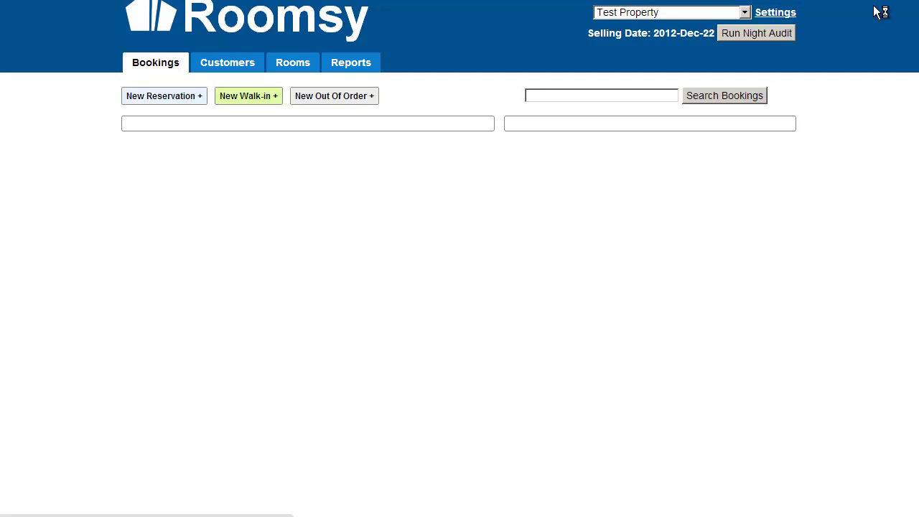
# - Try to open the currency settings under the rate plan settings, go back, and open the online reservation settings
pyautogui.click(777, 15)
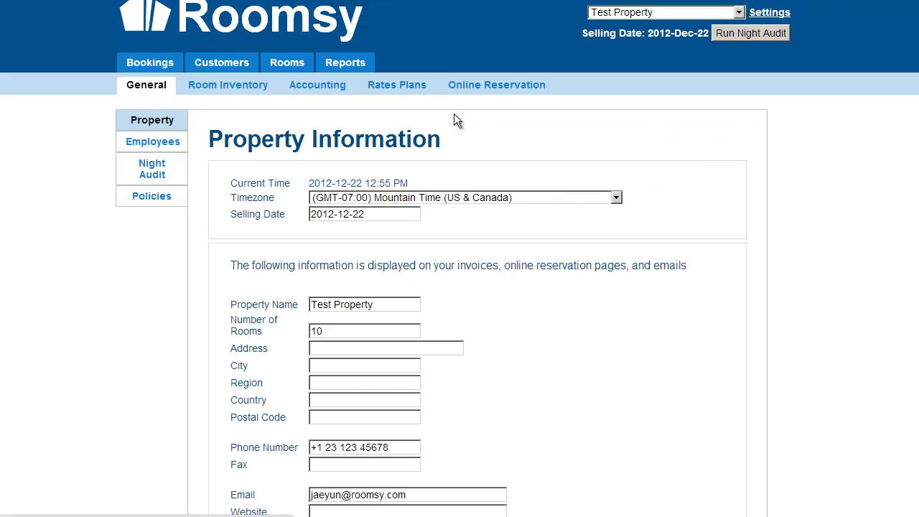
pyautogui.click(406, 89)
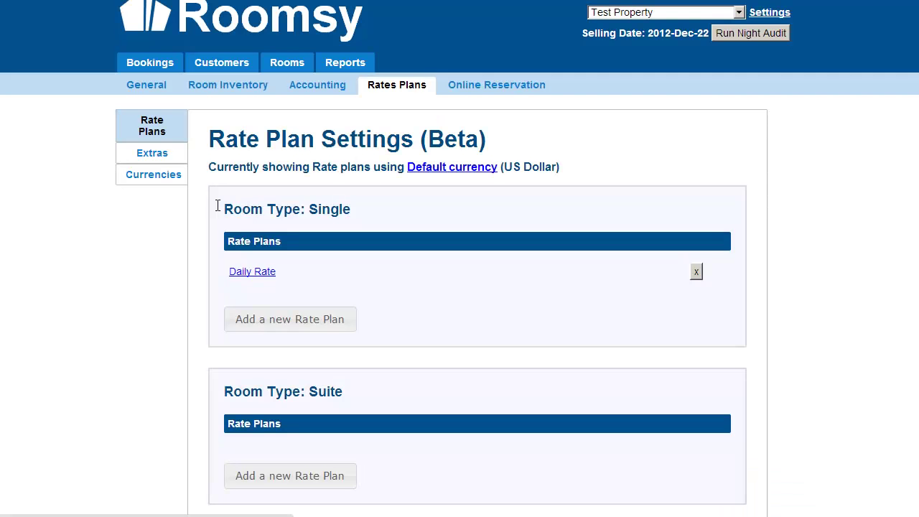
pyautogui.click(149, 178)
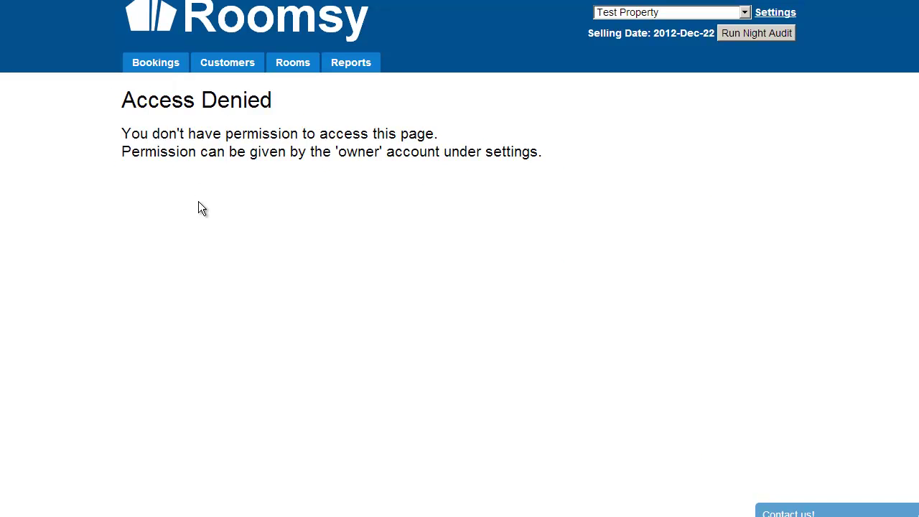
pyautogui.hotkey('alt', 'Left')
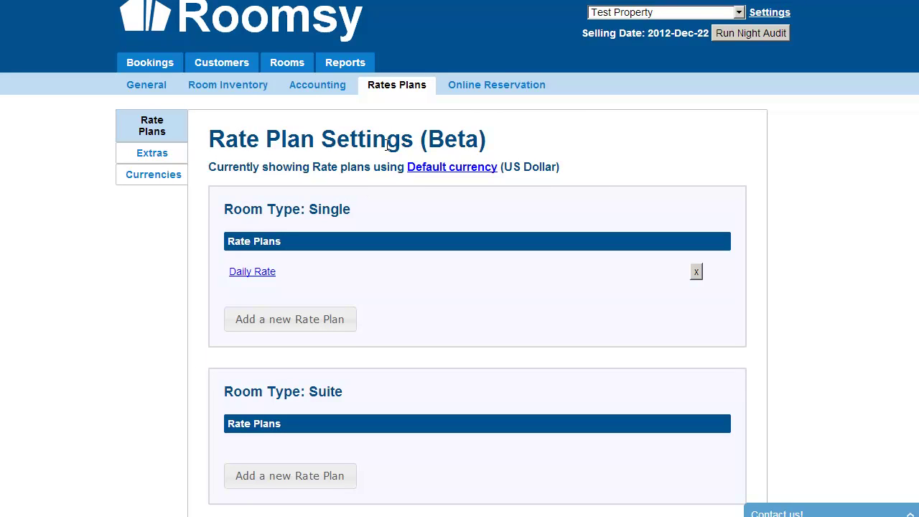
pyautogui.click(508, 92)
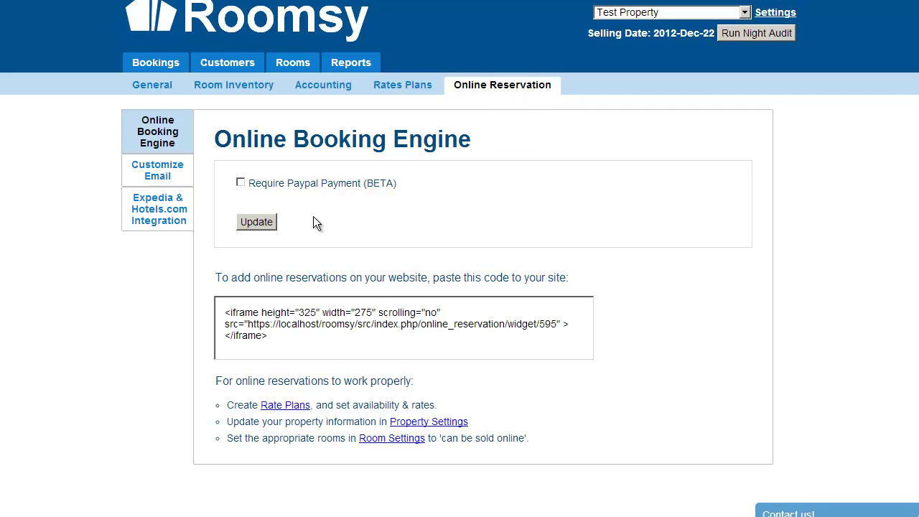
# - Turn on the PayPal payment requirement, look at its account and required deposit fields, and turn the requirement off again
pyautogui.click(241, 184)
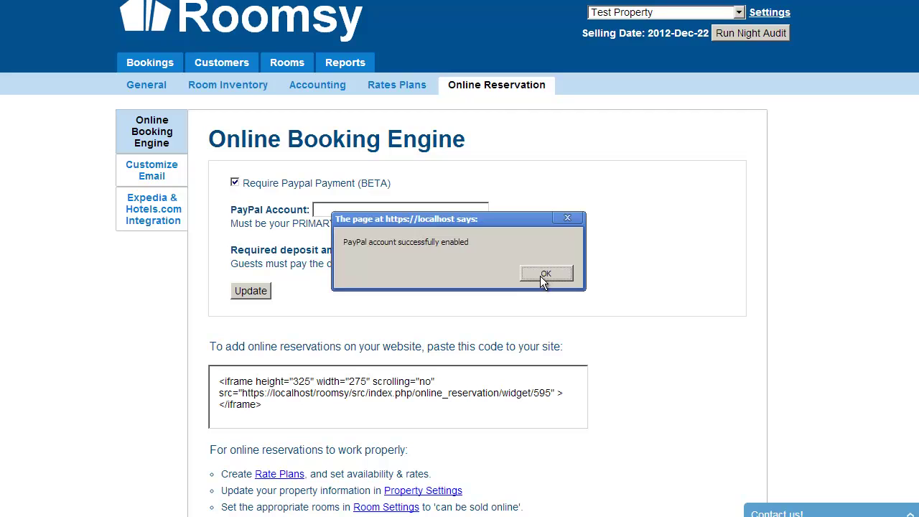
pyautogui.click(546, 273)
pyautogui.click(348, 209)
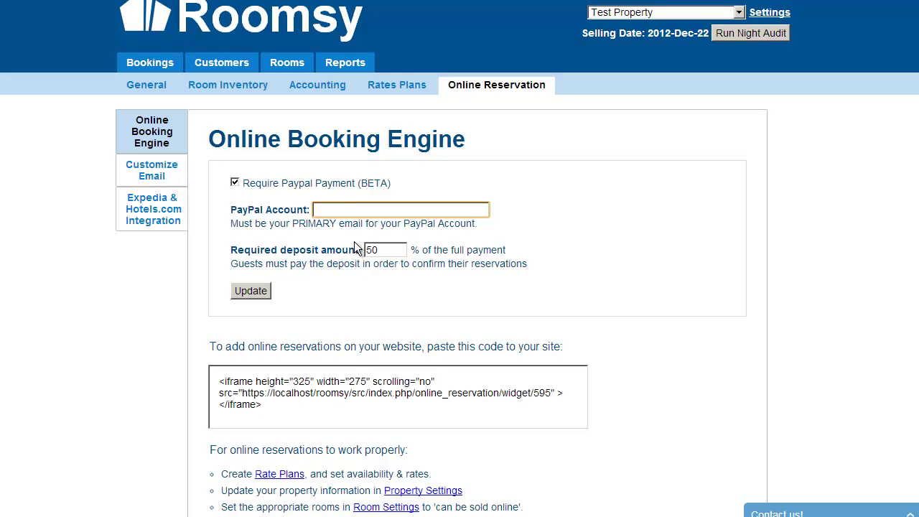
pyautogui.moveTo(387, 253); pyautogui.dragTo(362, 252)
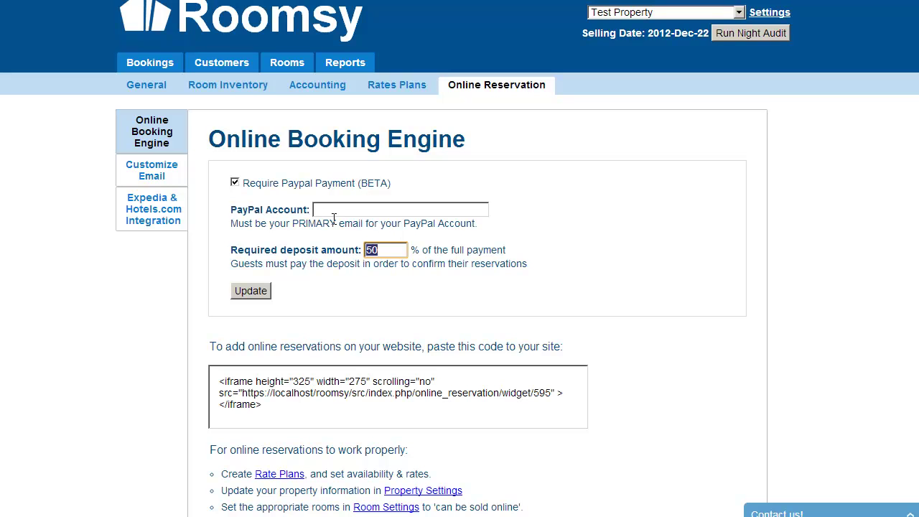
pyautogui.click(235, 182)
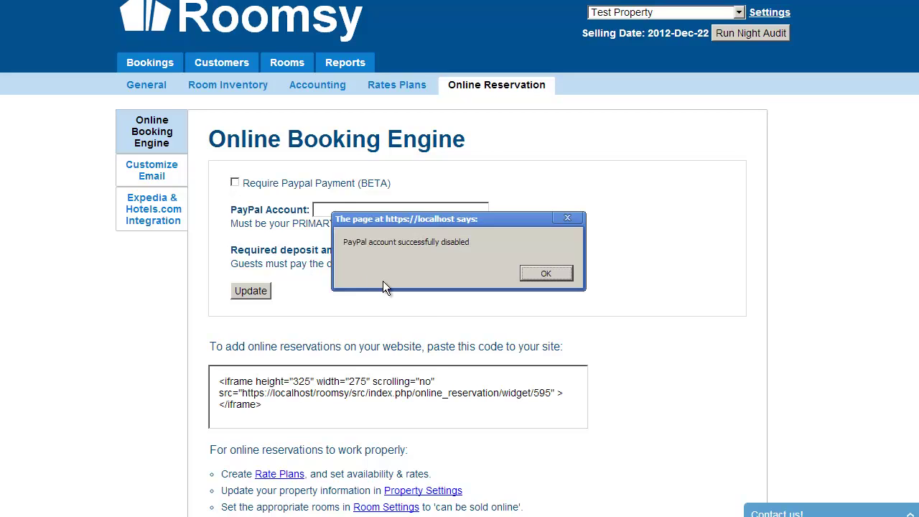
pyautogui.press('Return')
# - Select the entire iframe code used to add online reservations to the property's website
pyautogui.click(267, 345)
pyautogui.moveTo(268, 345); pyautogui.dragTo(221, 300)
pyautogui.click(270, 324)
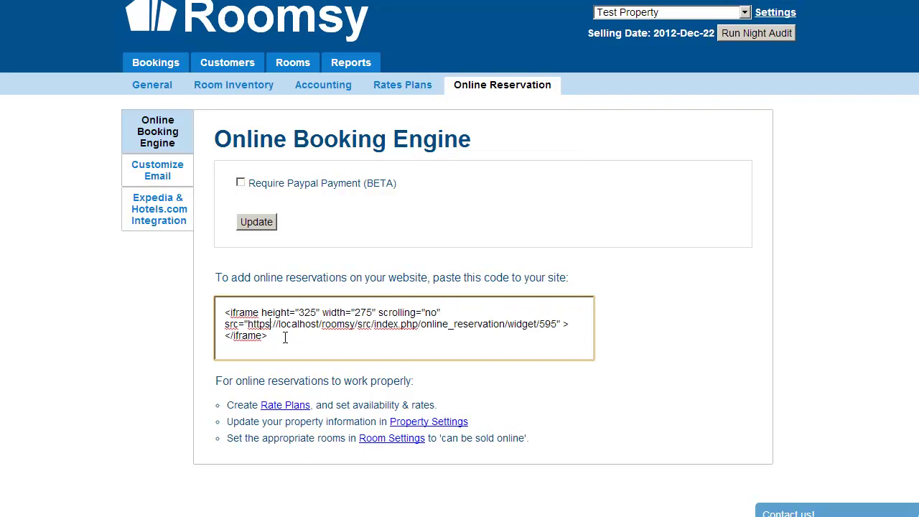
pyautogui.moveTo(285, 338); pyautogui.dragTo(219, 306)
pyautogui.click(272, 328)
pyautogui.moveTo(275, 337); pyautogui.dragTo(218, 312)
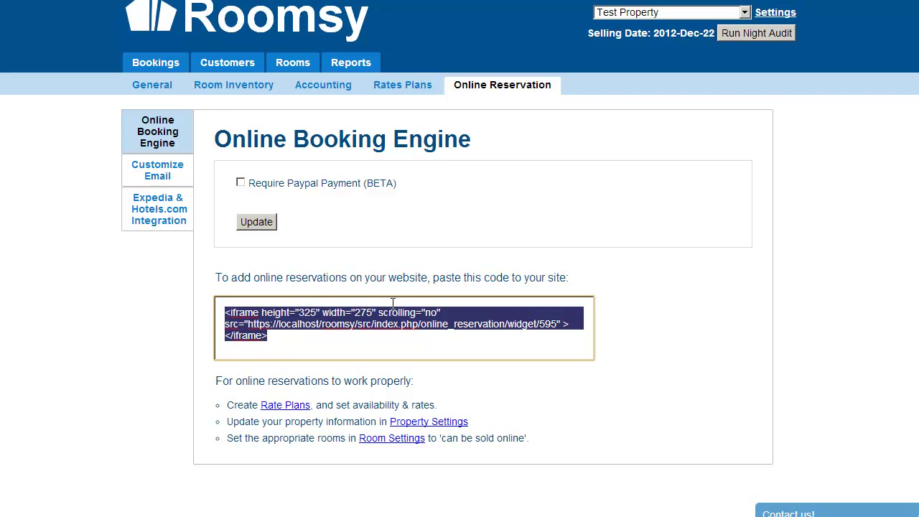
# - Reselect the iframe code and examine the check-in and check-out date fields of the embedded booking widget on the Provost Motor Inn website
pyautogui.click(273, 334)
pyautogui.moveTo(282, 337); pyautogui.dragTo(208, 314)
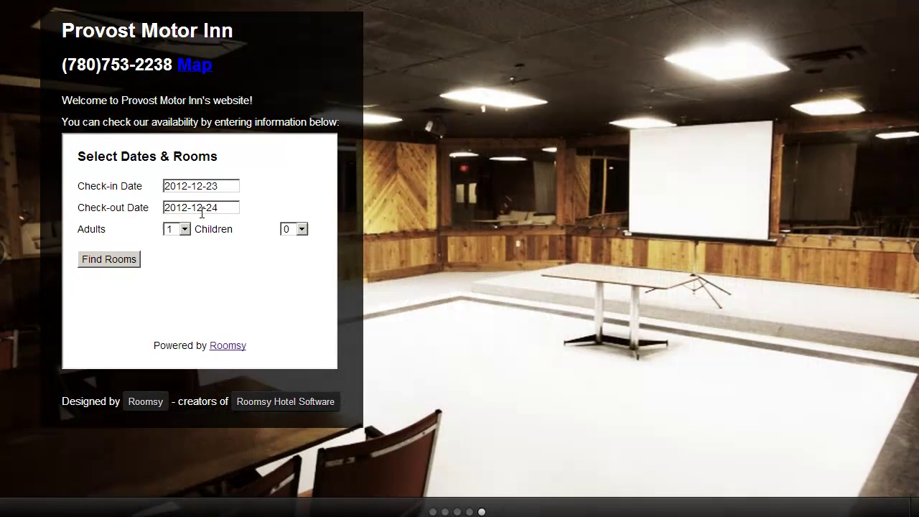
pyautogui.click(214, 186)
pyautogui.click(251, 185)
pyautogui.click(229, 207)
pyautogui.click(264, 335)
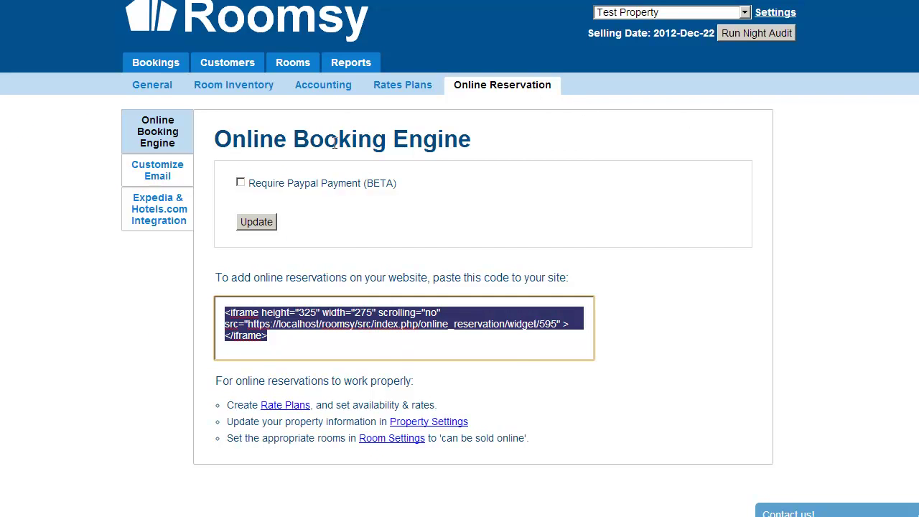
# - Open the email customization settings and look at the online booking confirmation message with its tagging options
pyautogui.click(158, 170)
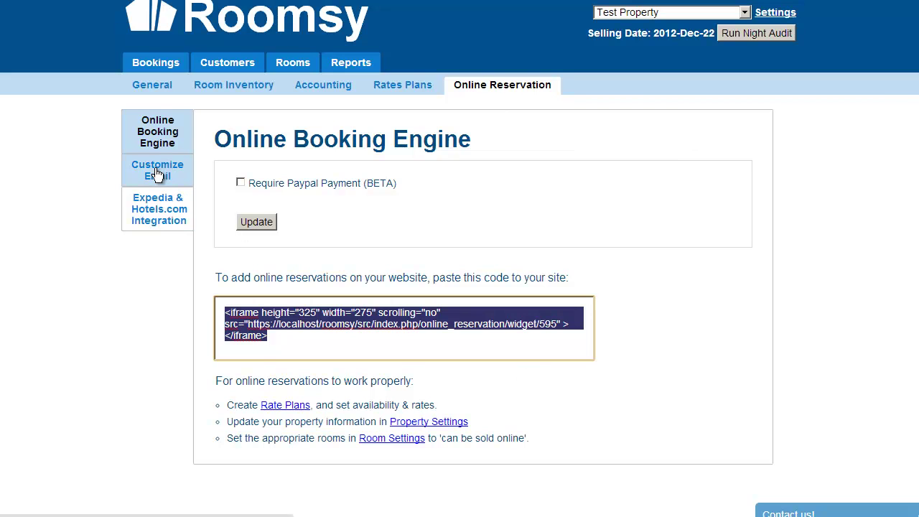
pyautogui.click(157, 175)
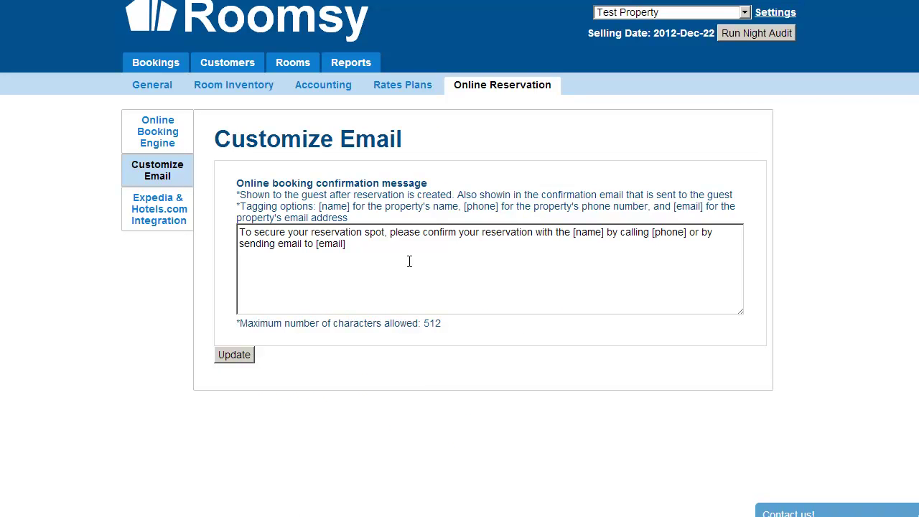
pyautogui.click(407, 261)
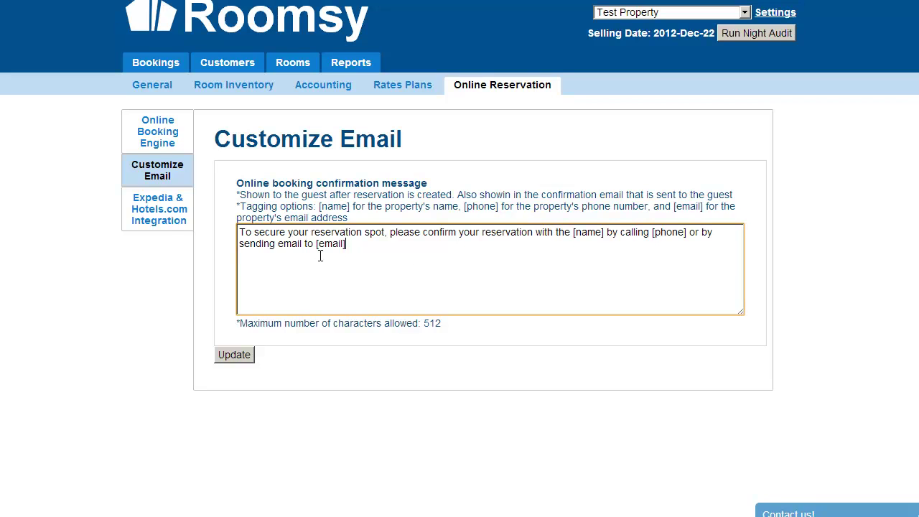
# - Open the Expedia & Hotels.com integration settings and examine the hotel ID, username and password fields and the authentication message below them
pyautogui.click(164, 208)
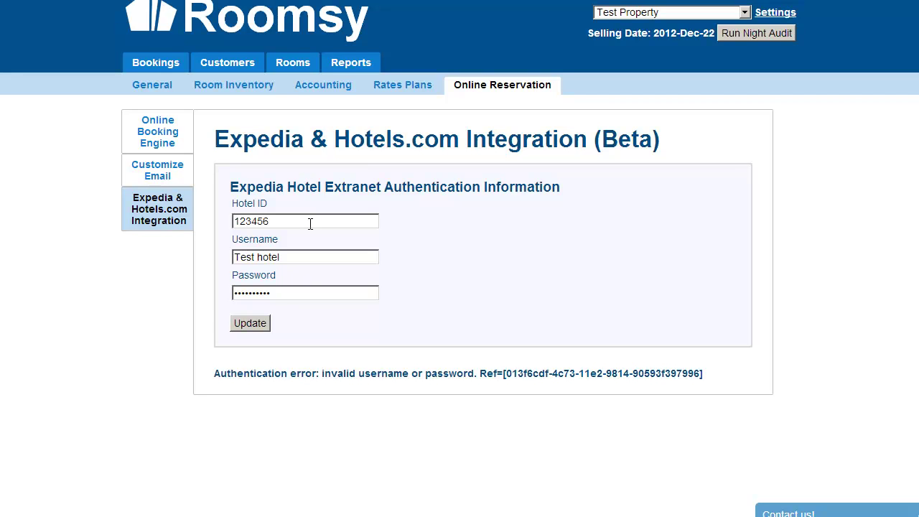
pyautogui.moveTo(310, 224); pyautogui.dragTo(215, 239)
pyautogui.click(254, 247)
pyautogui.moveTo(314, 260); pyautogui.dragTo(201, 255)
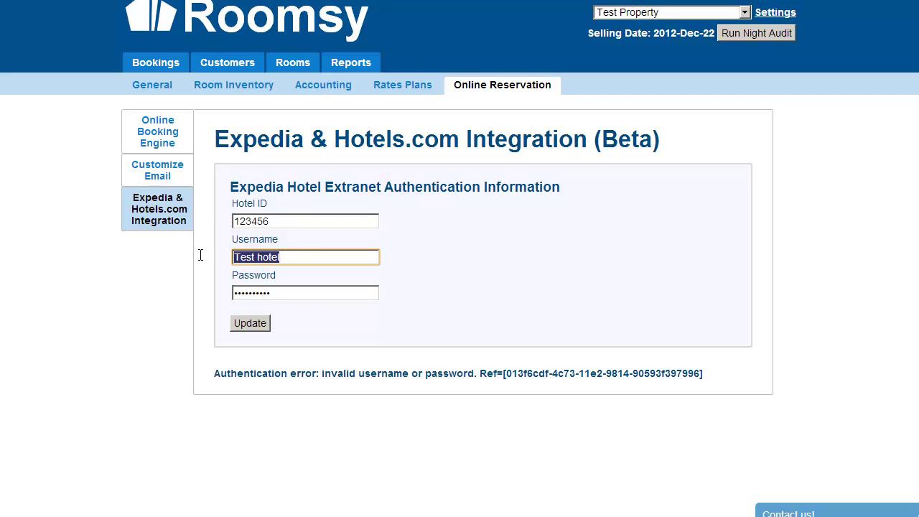
pyautogui.click(273, 221)
pyautogui.moveTo(216, 374); pyautogui.dragTo(828, 380)
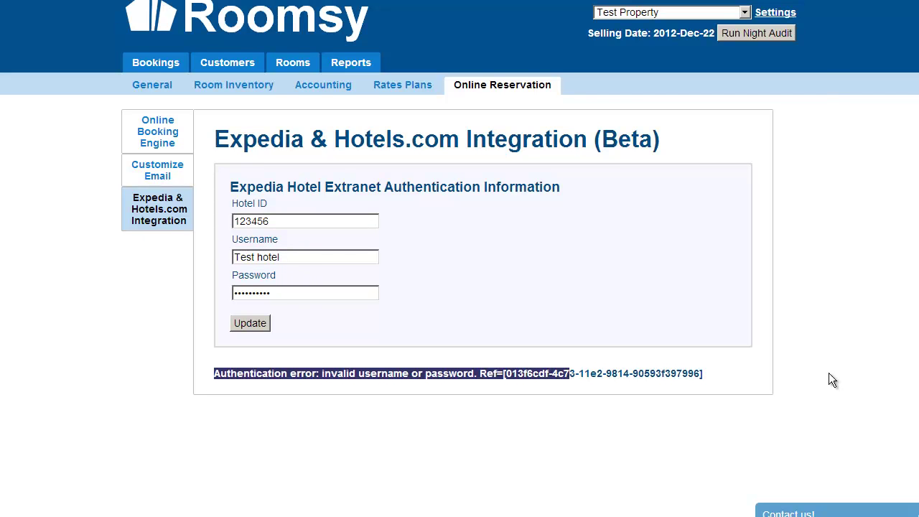
pyautogui.click(344, 225)
pyautogui.press('Tab')
pyautogui.press('Tab')
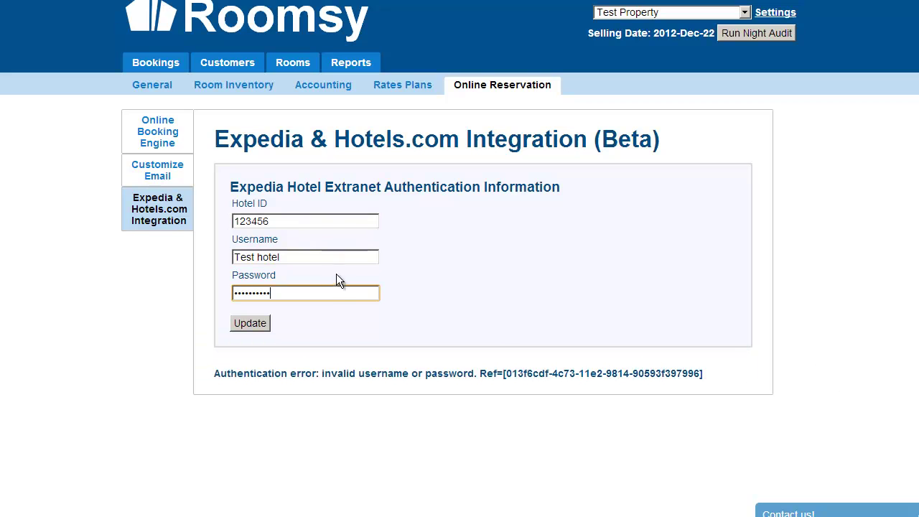